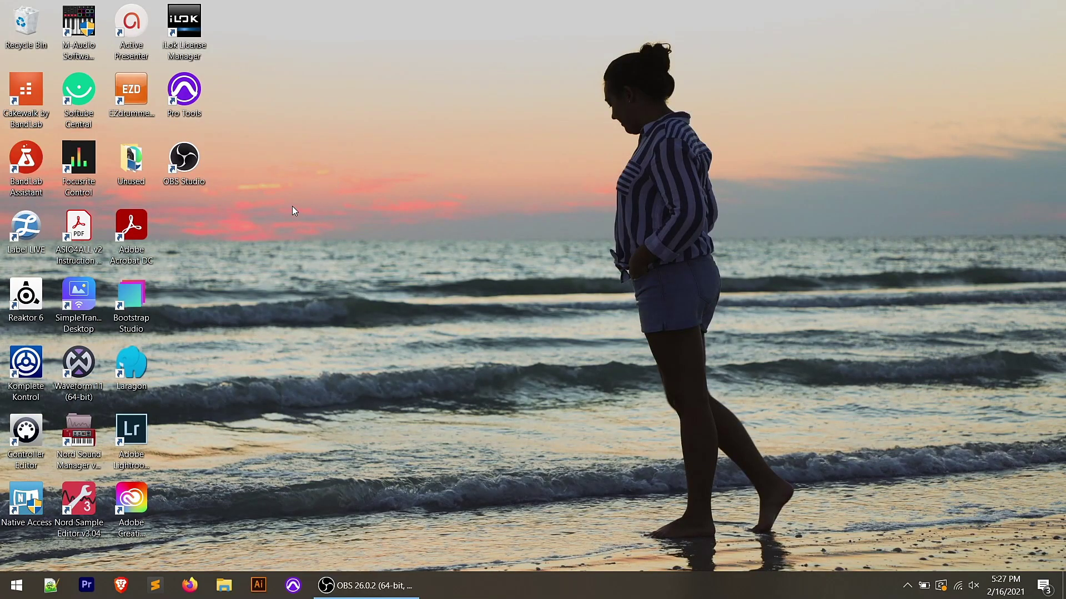
Start M-Audio Software Manager, glance at its settings, and launch the Oxygen Pro 25 Editor.
click(76, 50)
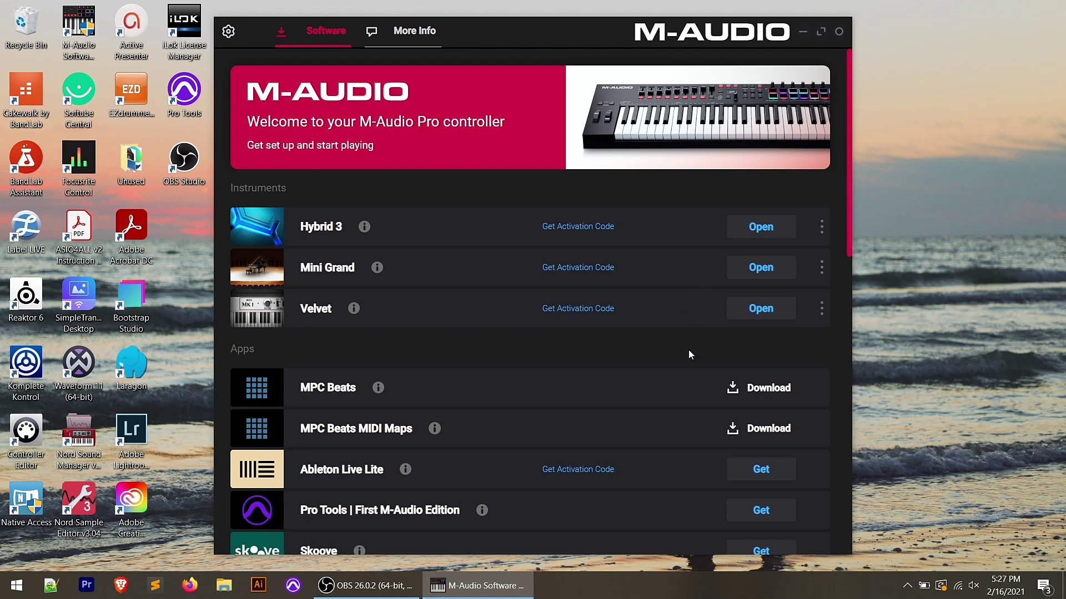
click(229, 32)
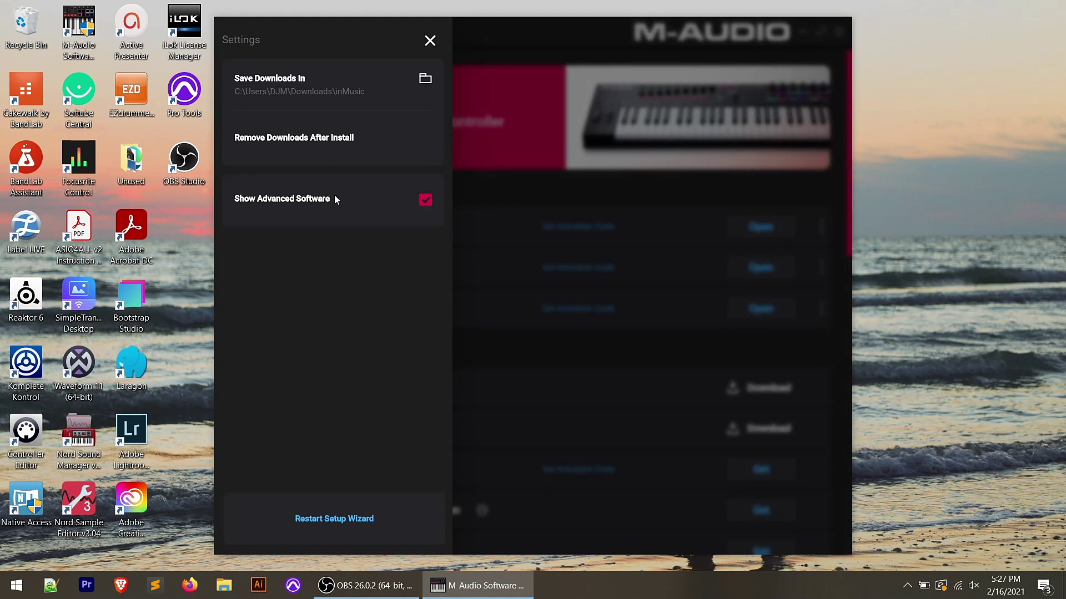
click(430, 41)
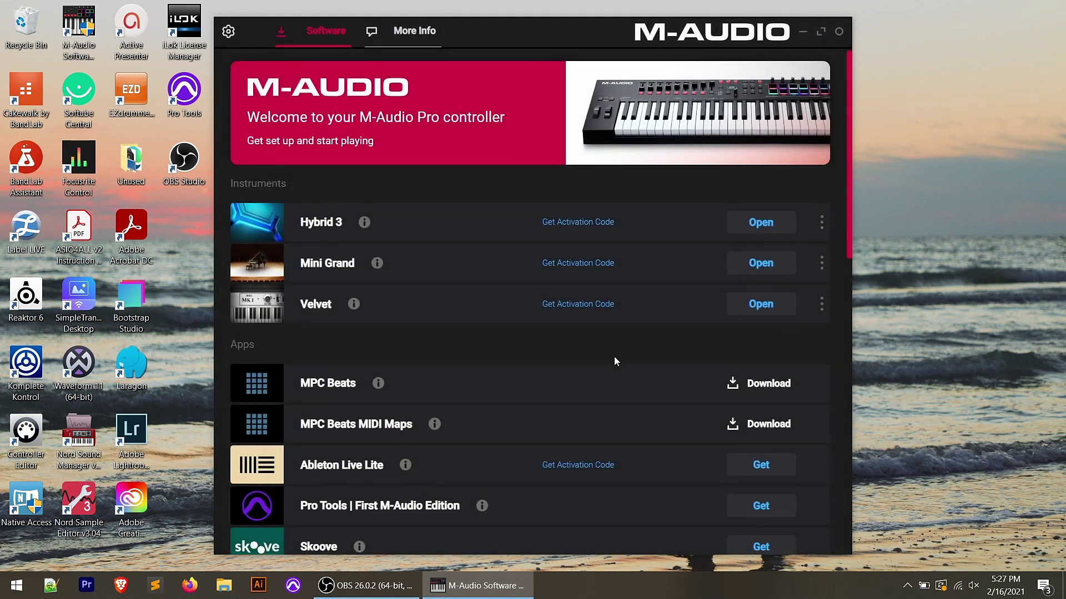
scroll(614, 356, down, 6)
scroll(342, 277, up, 1)
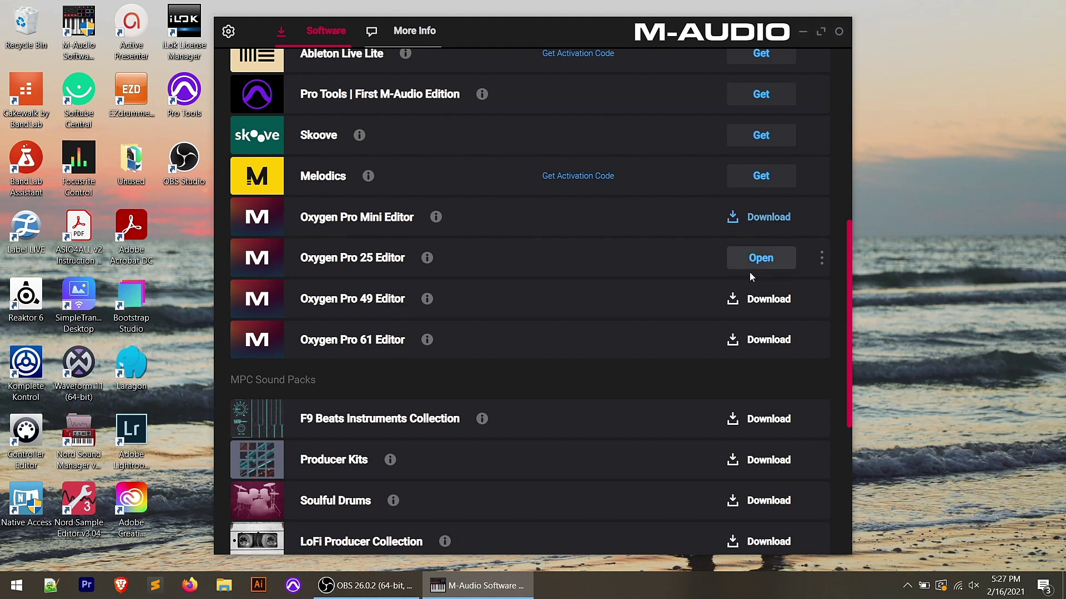
click(761, 259)
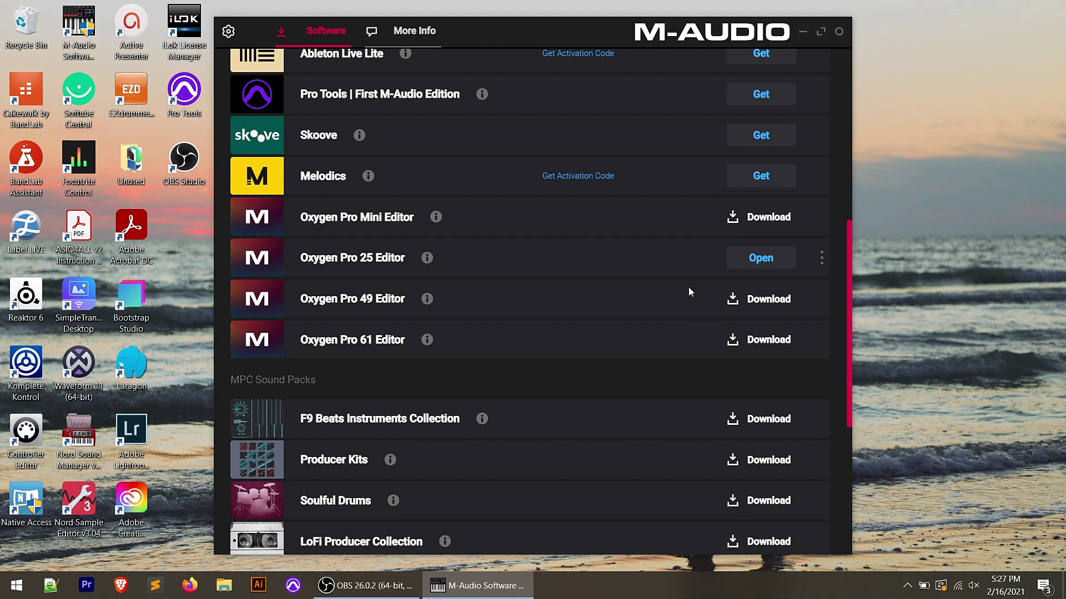
click(775, 259)
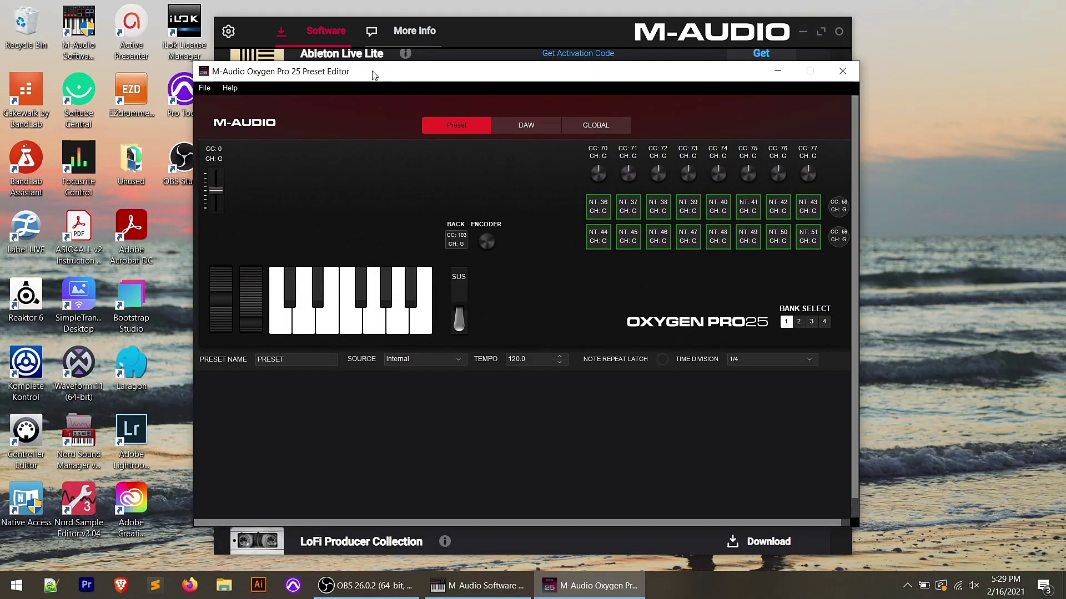
Check the editor's version in Help > About, then close the About box.
drag(373, 75, 376, 77)
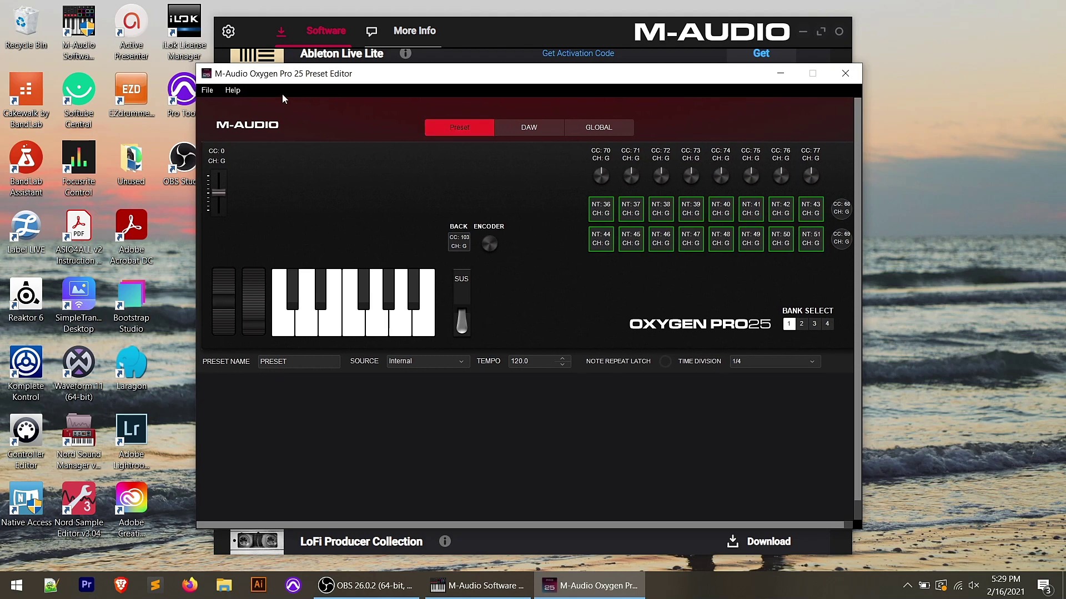
click(235, 92)
click(235, 104)
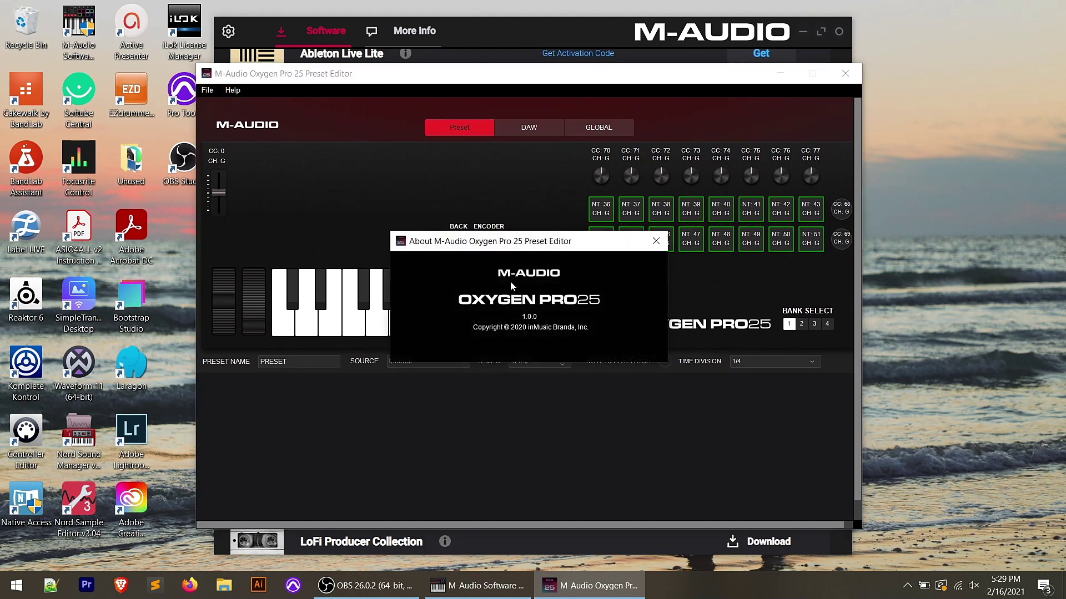
mouse_move(537, 246)
mouse_down()
mouse_move(538, 221)
mouse_move(540, 230)
mouse_up()
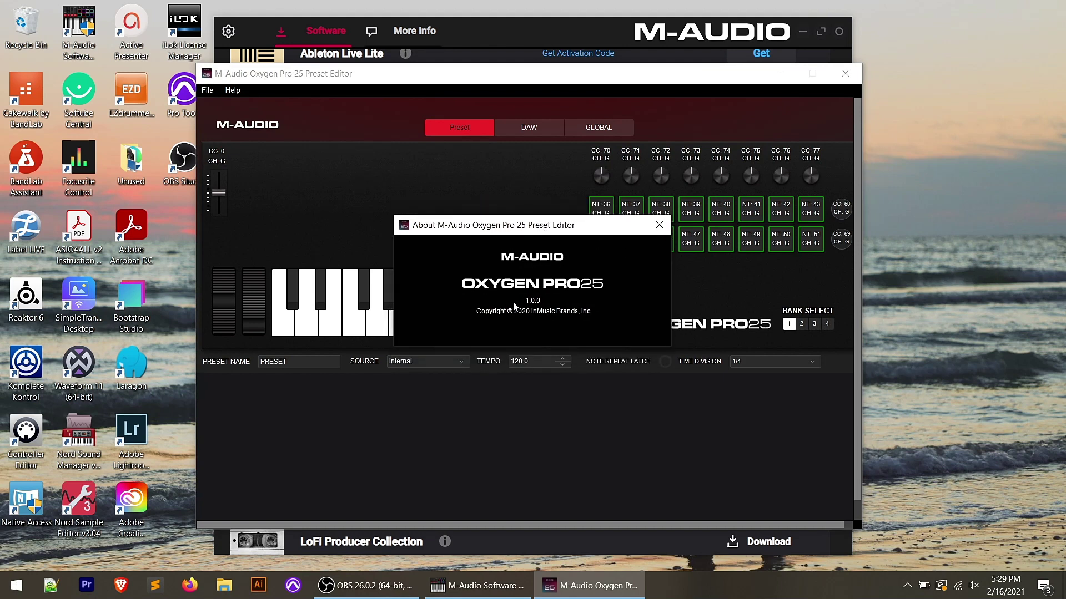
click(659, 225)
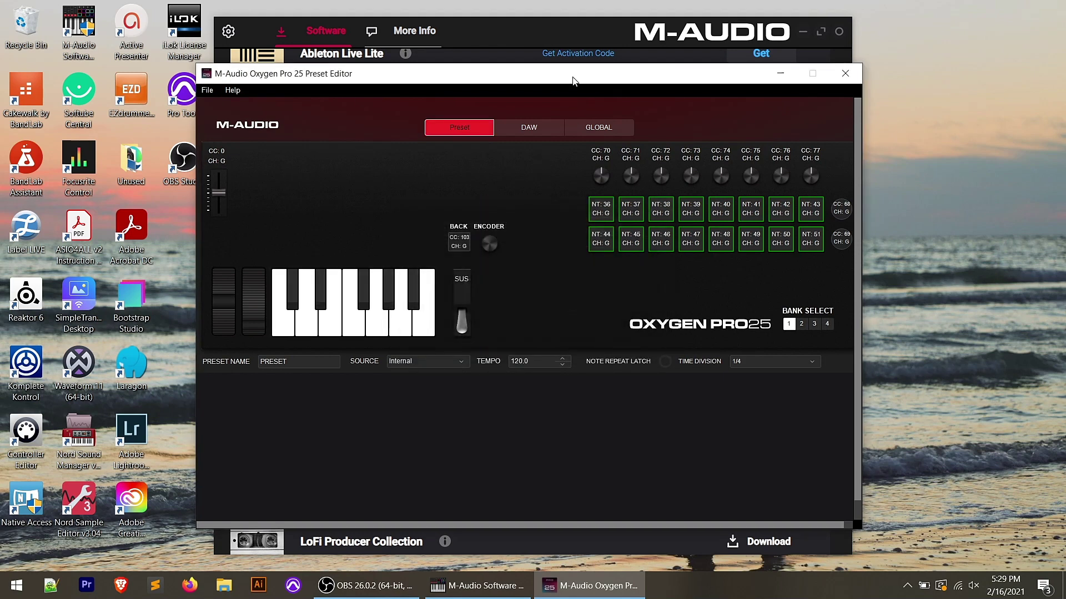
Bring up the File menu's send, retrieve, load and save preset commands.
drag(546, 76, 548, 91)
click(209, 105)
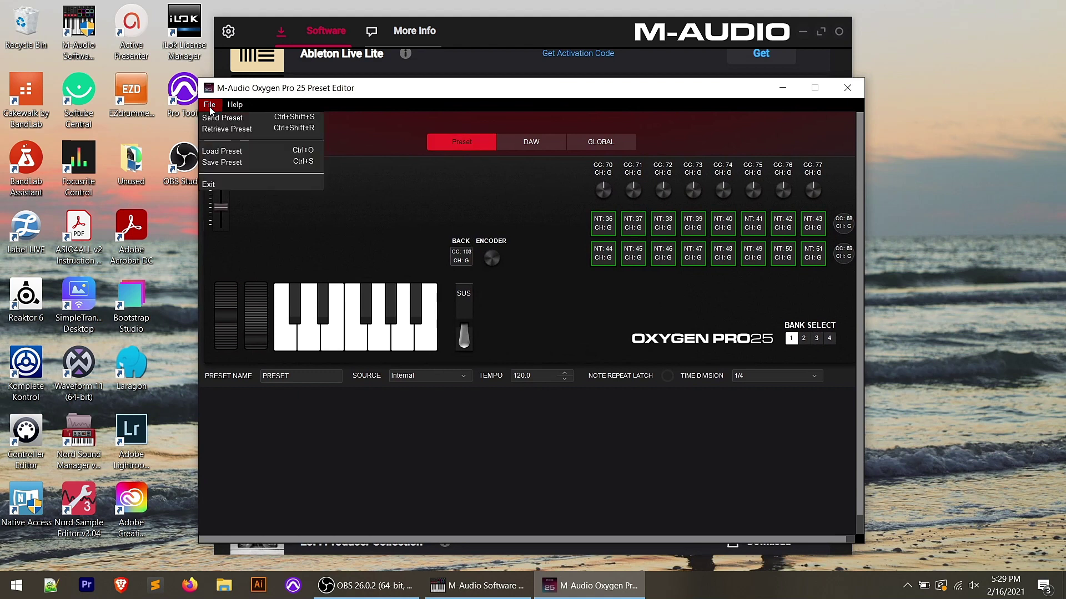
key(Right)
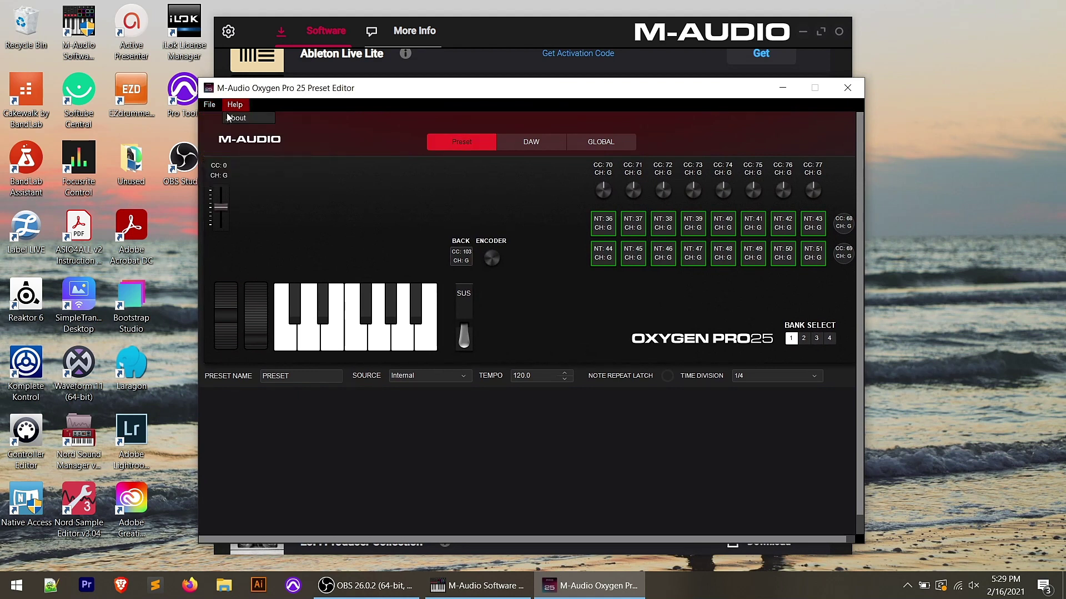
click(209, 104)
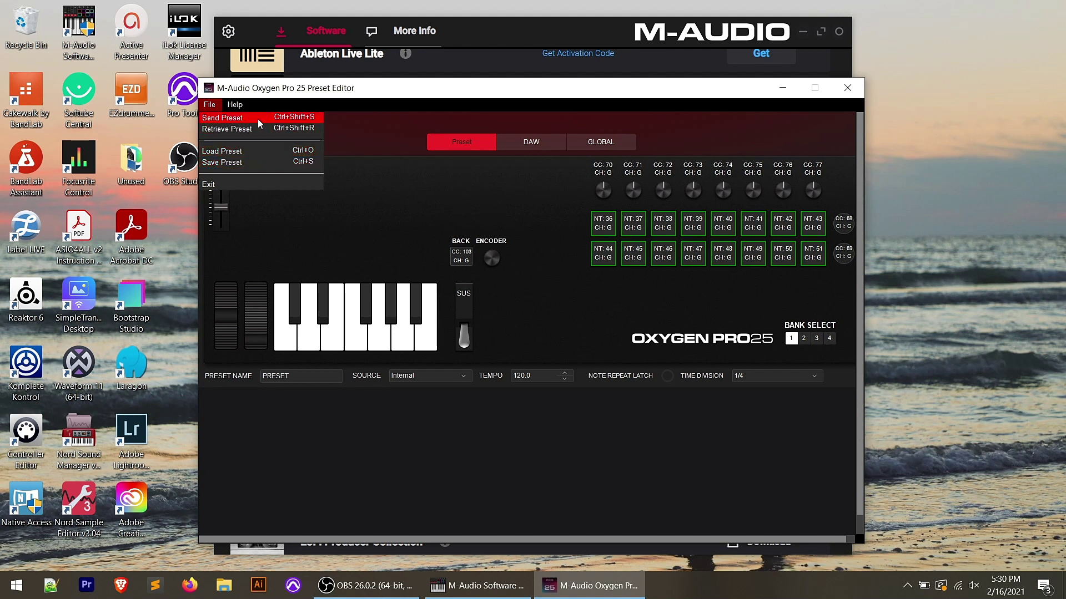
click(243, 150)
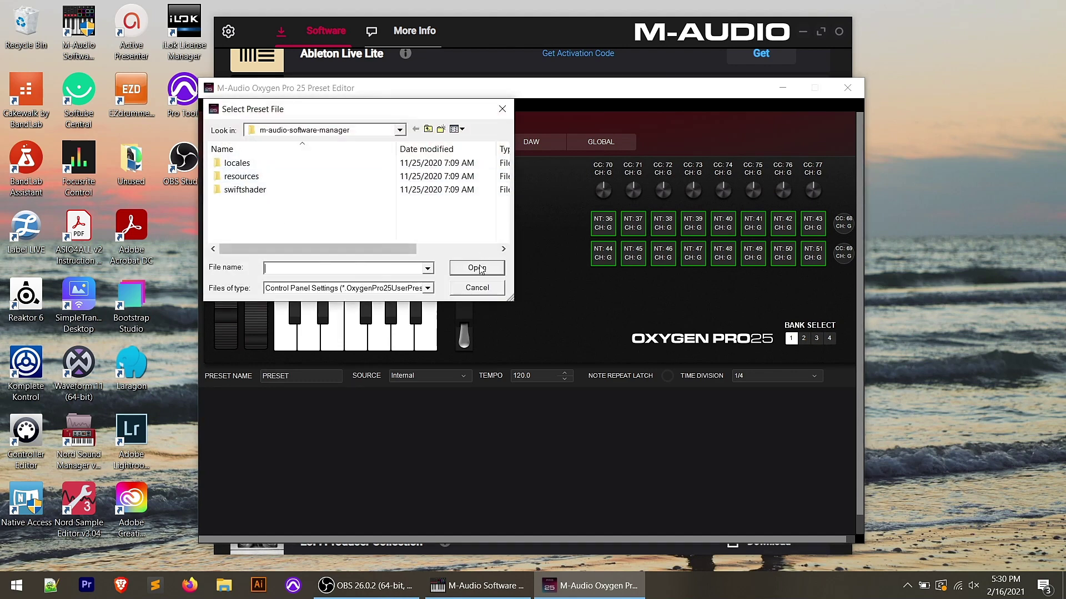
click(476, 289)
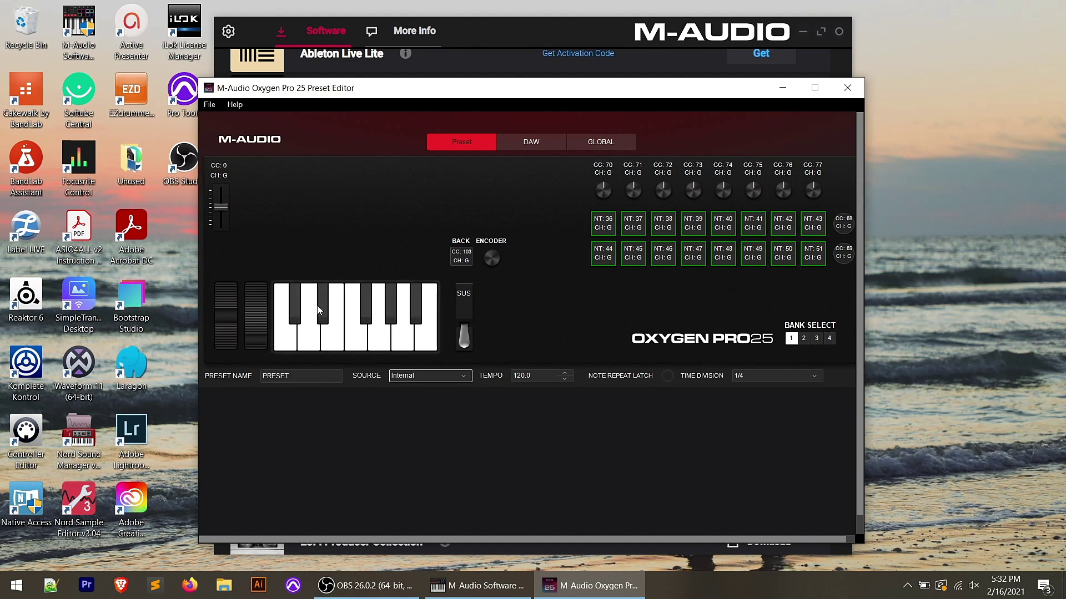
Review the keyboard zone, pitch bend/mod wheel and sustain pedal settings.
click(367, 334)
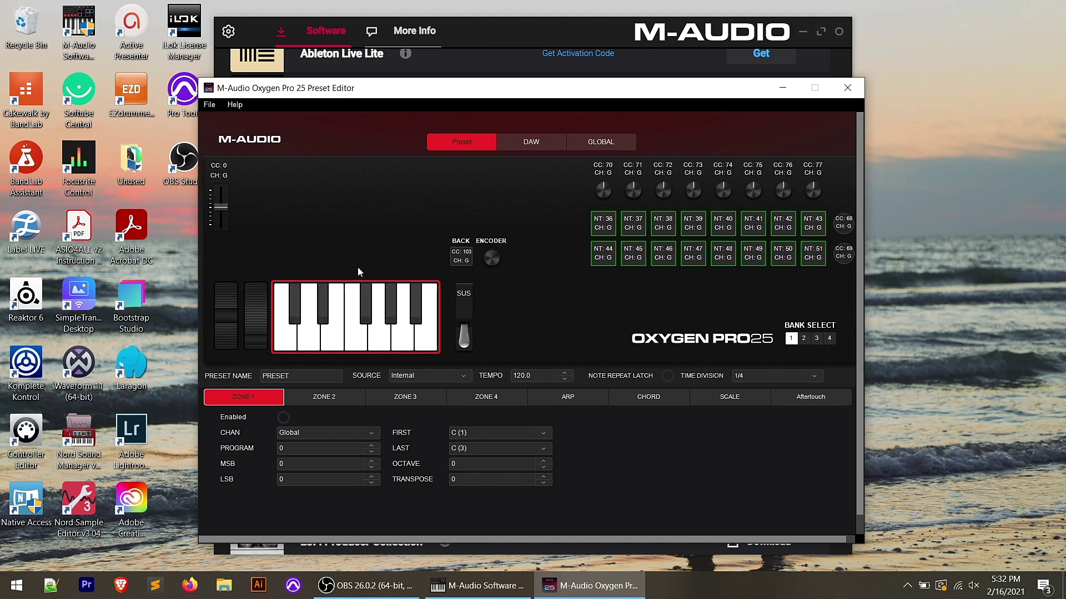
click(251, 318)
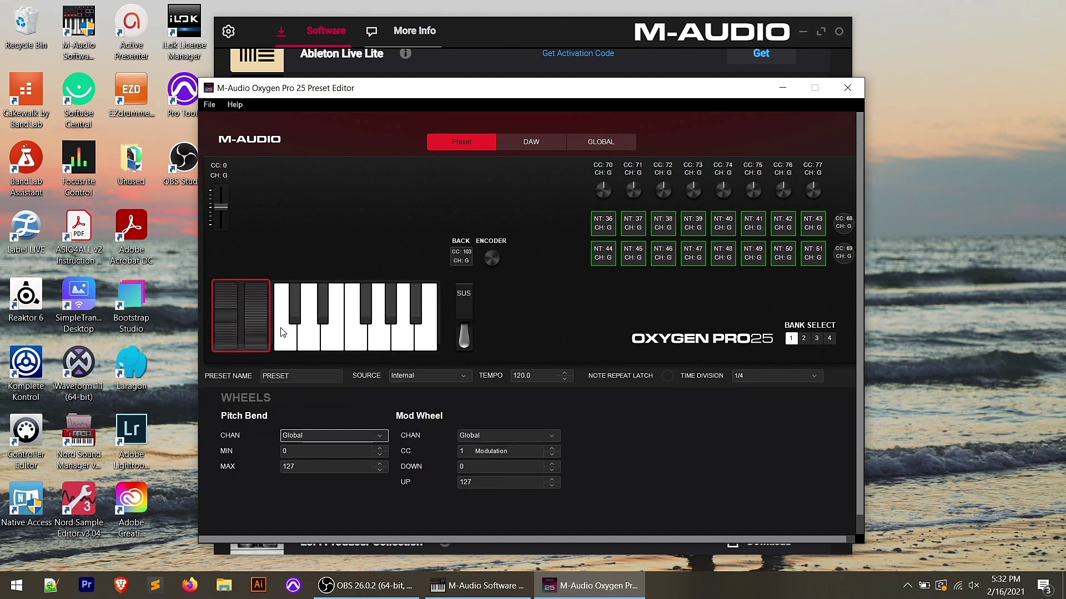
click(400, 335)
click(465, 293)
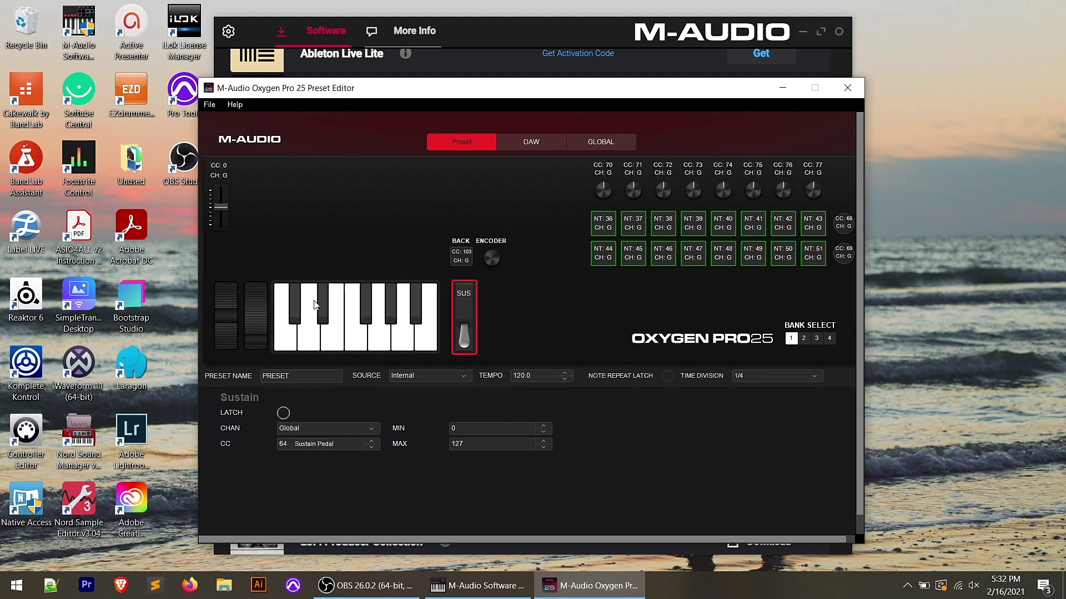
click(388, 319)
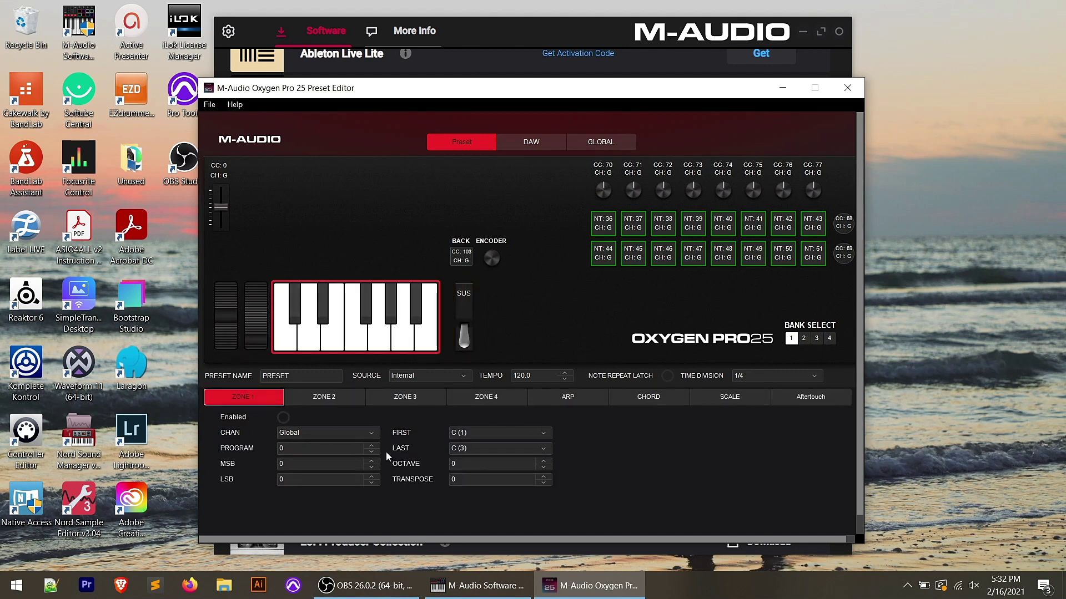
Check the pitch bend channel choices without changing them, then view Zone 2 (C1–C3).
click(236, 312)
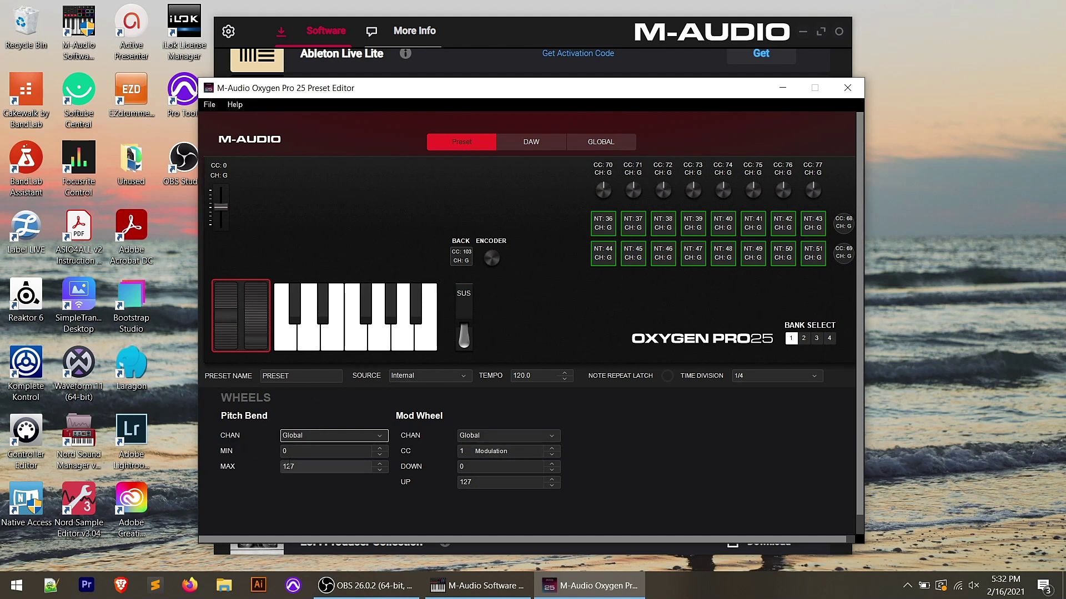
click(298, 437)
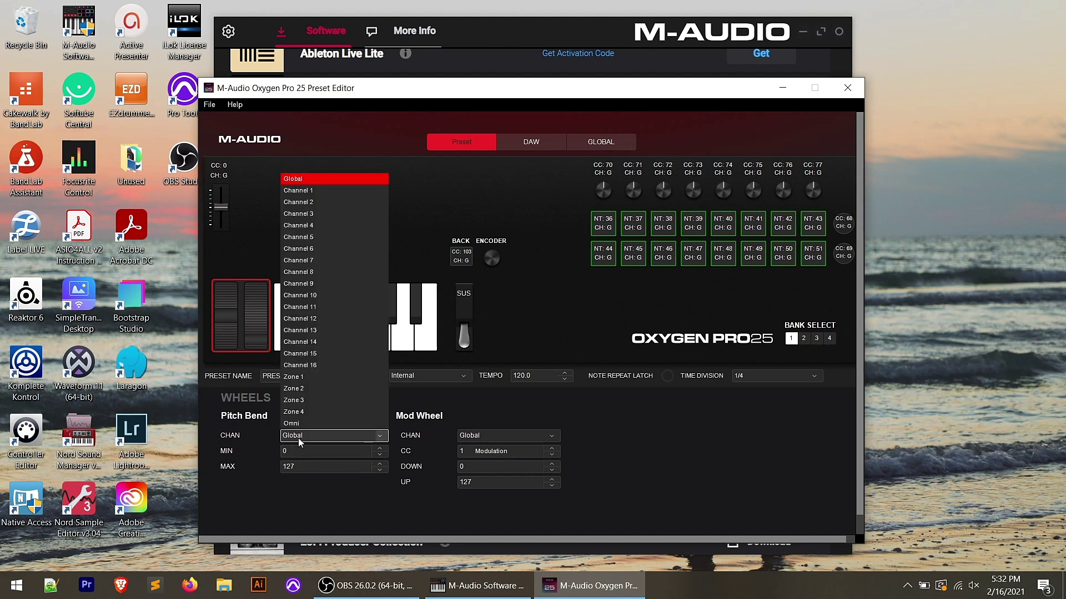
click(264, 448)
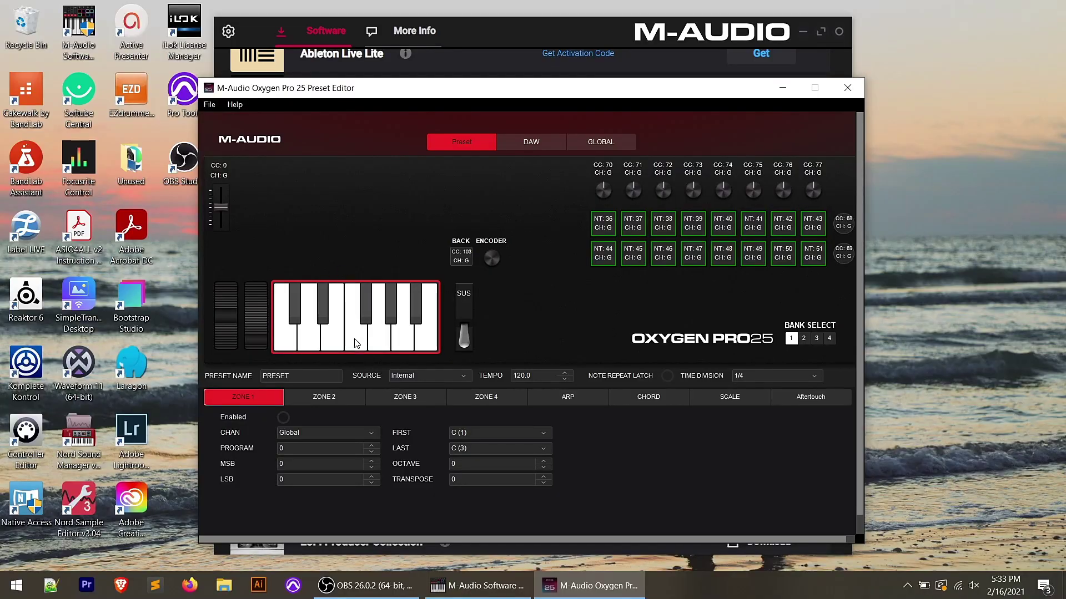
click(338, 404)
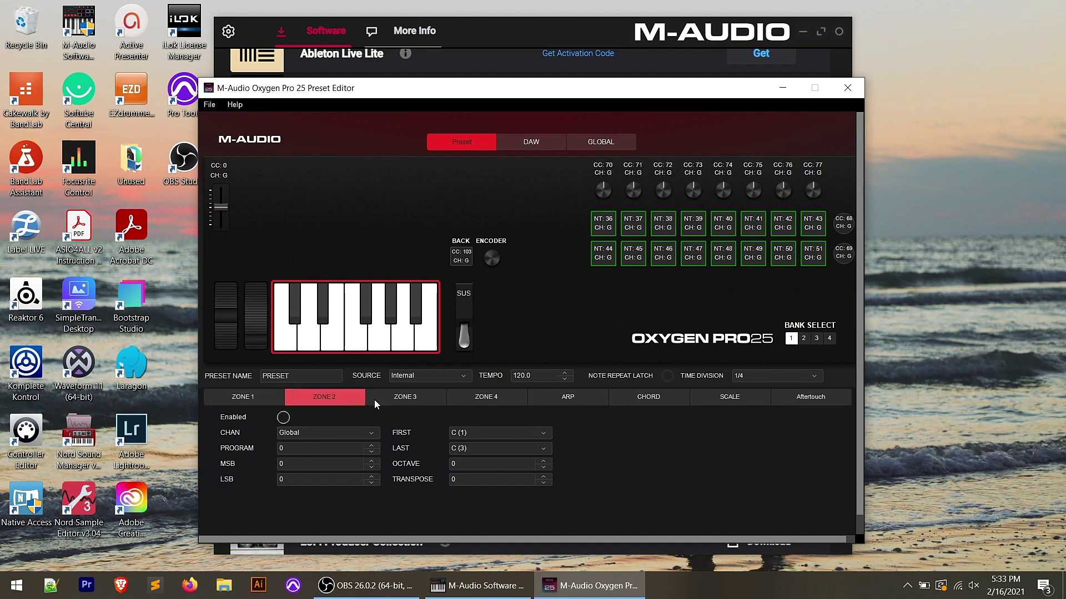
Review keyboard Zones 1 through 4 settings.
click(414, 400)
click(338, 399)
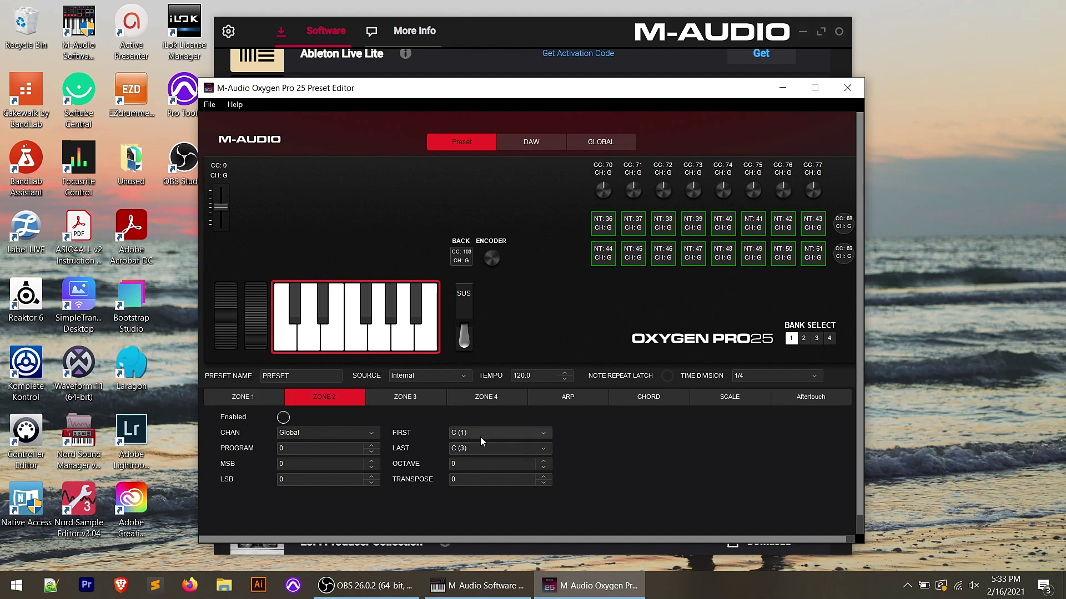
click(236, 396)
click(406, 399)
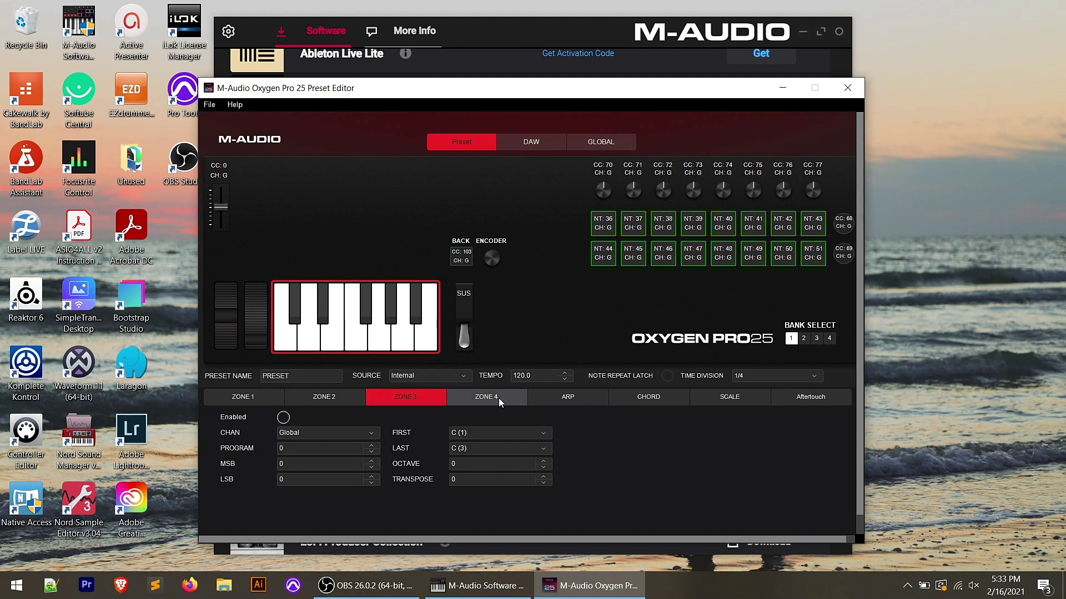
click(498, 398)
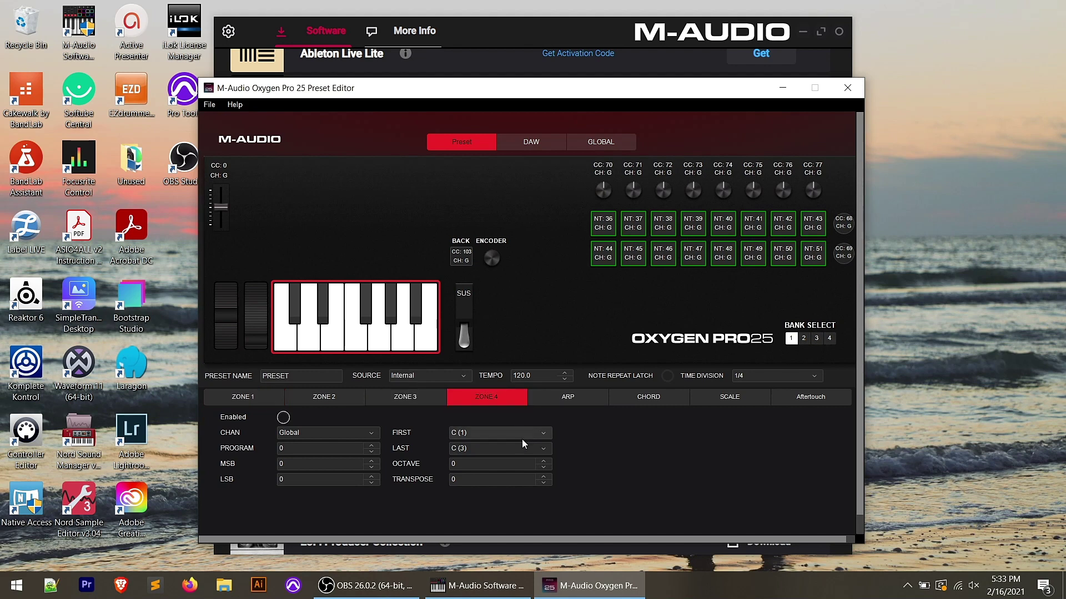
Review the ARP, CHORD and SCALE settings, ending on Aftertouch (Global, 0–127).
click(572, 396)
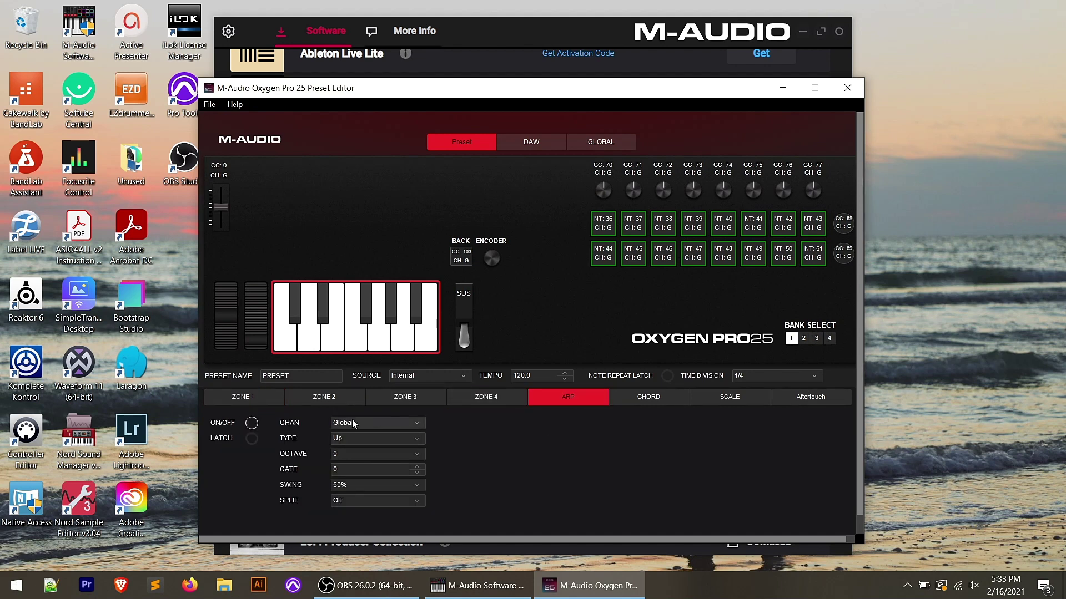
click(645, 398)
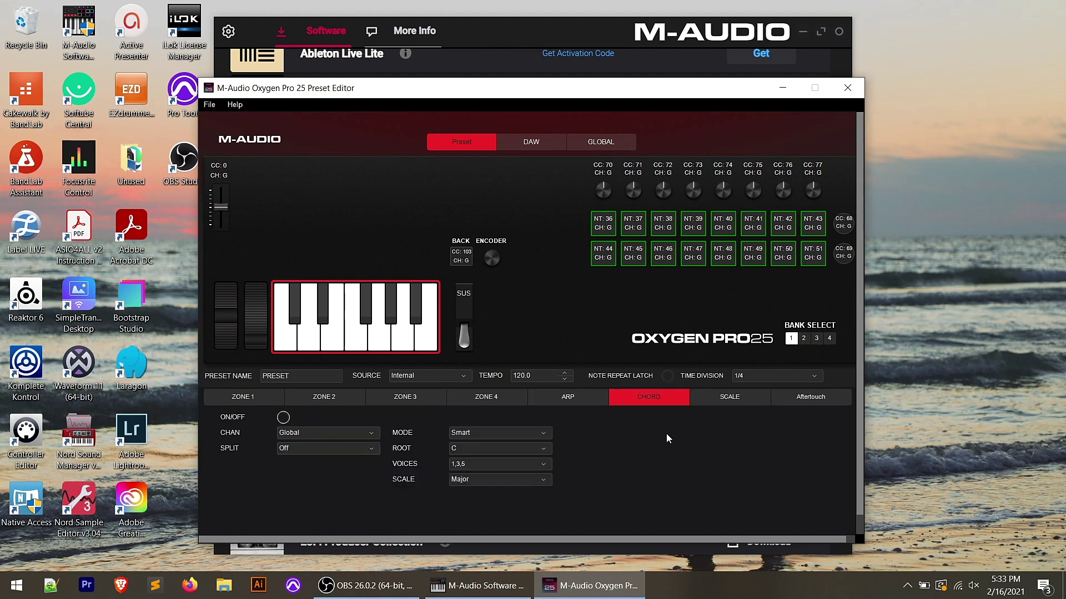
click(741, 400)
click(813, 400)
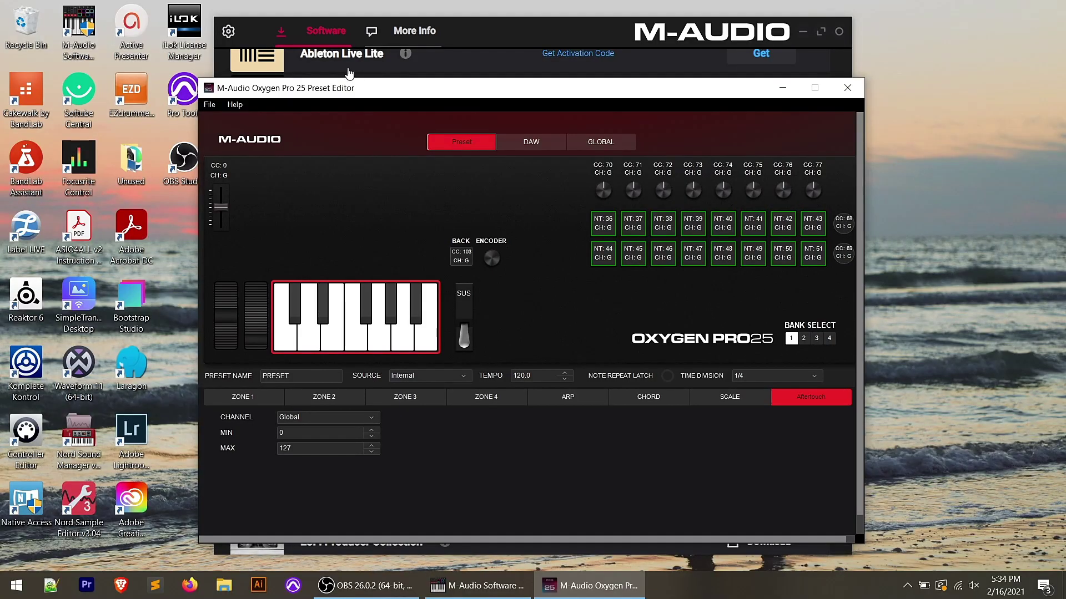
click(210, 105)
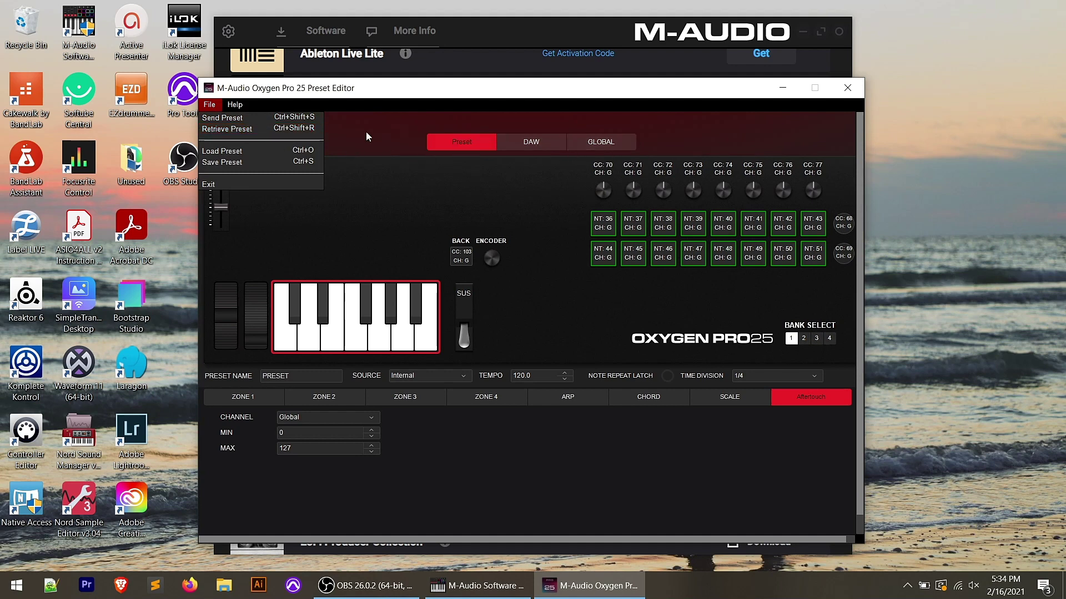
Retrieve Preset 1 from the keyboard into the editor.
click(242, 131)
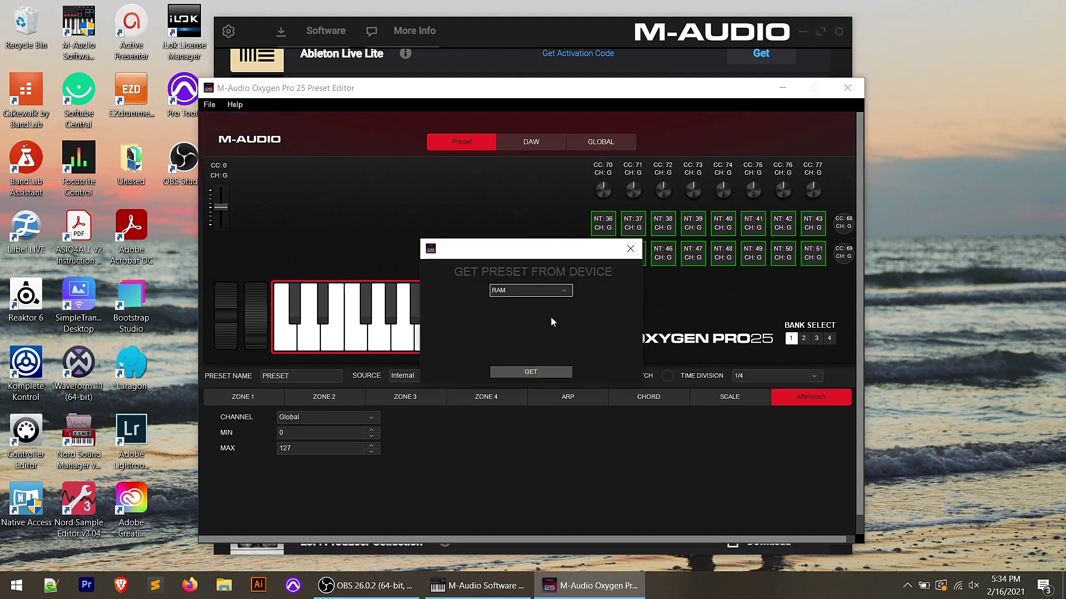
click(564, 292)
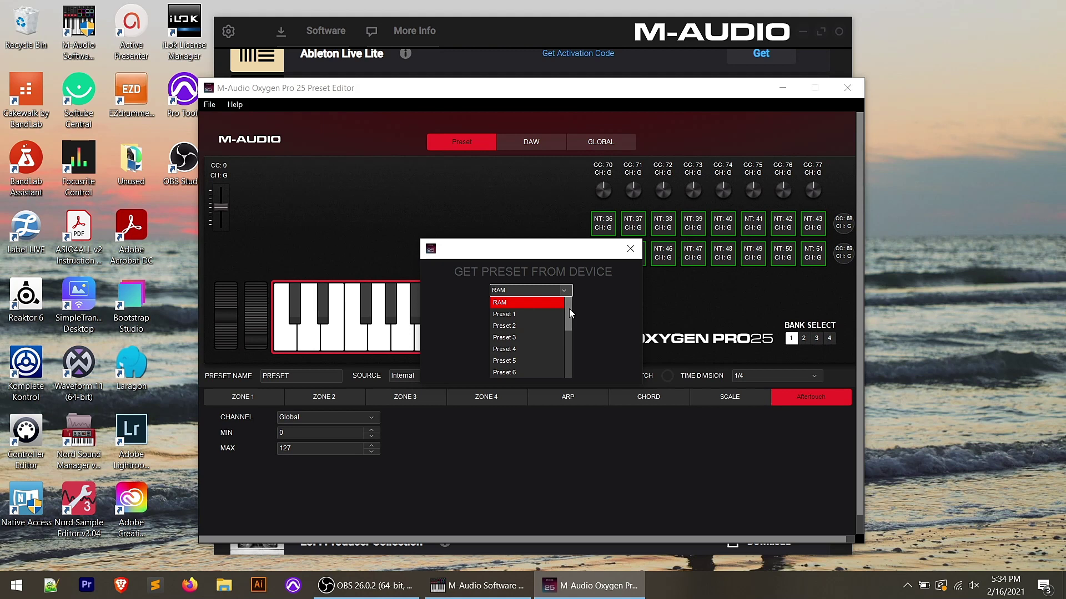
drag(569, 310, 572, 365)
scroll(522, 333, up, 4)
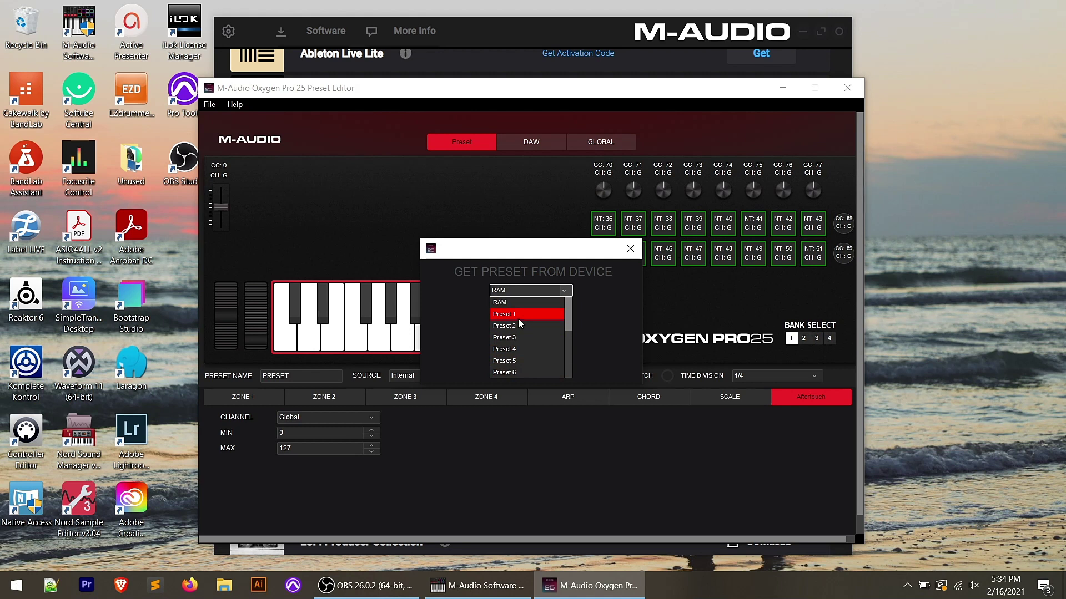
click(519, 316)
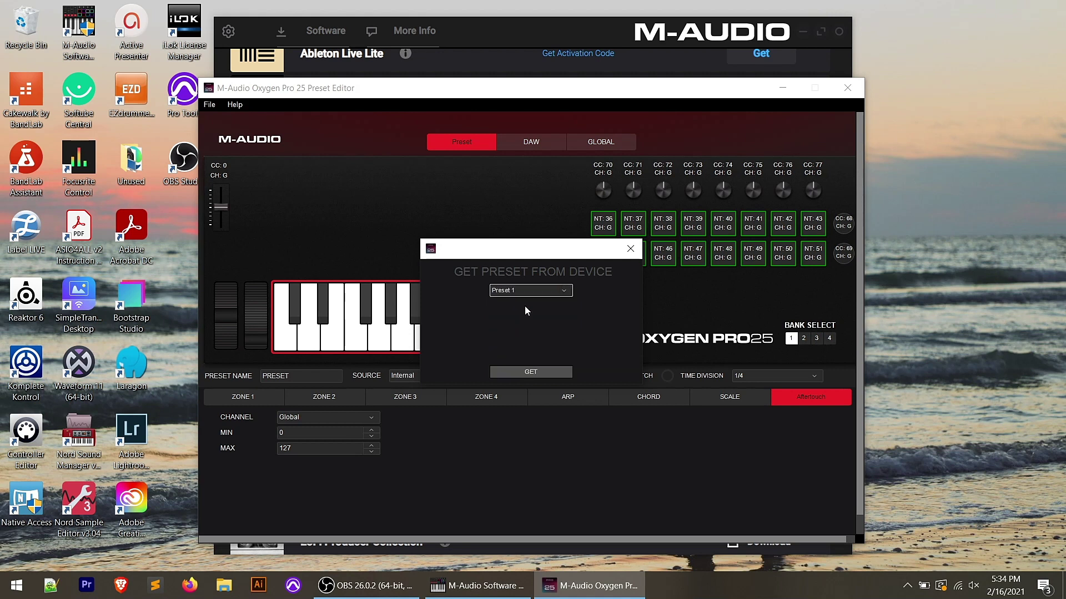
click(534, 372)
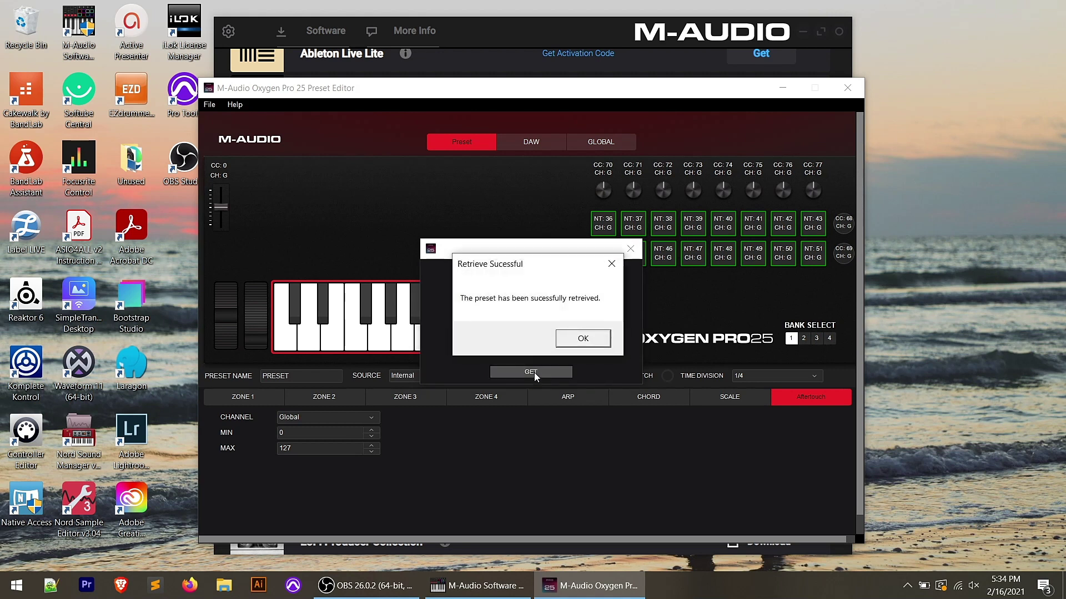
click(583, 340)
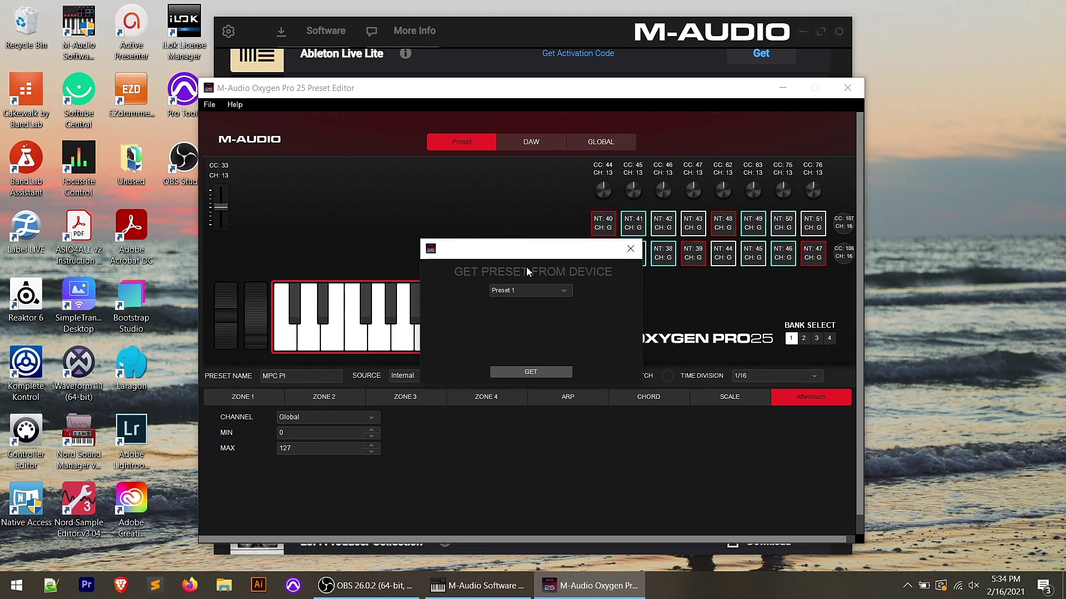
Retrieve Preset 2, HYBRID, from the keyboard and close the Retrieve Preset dialog.
click(527, 291)
click(524, 327)
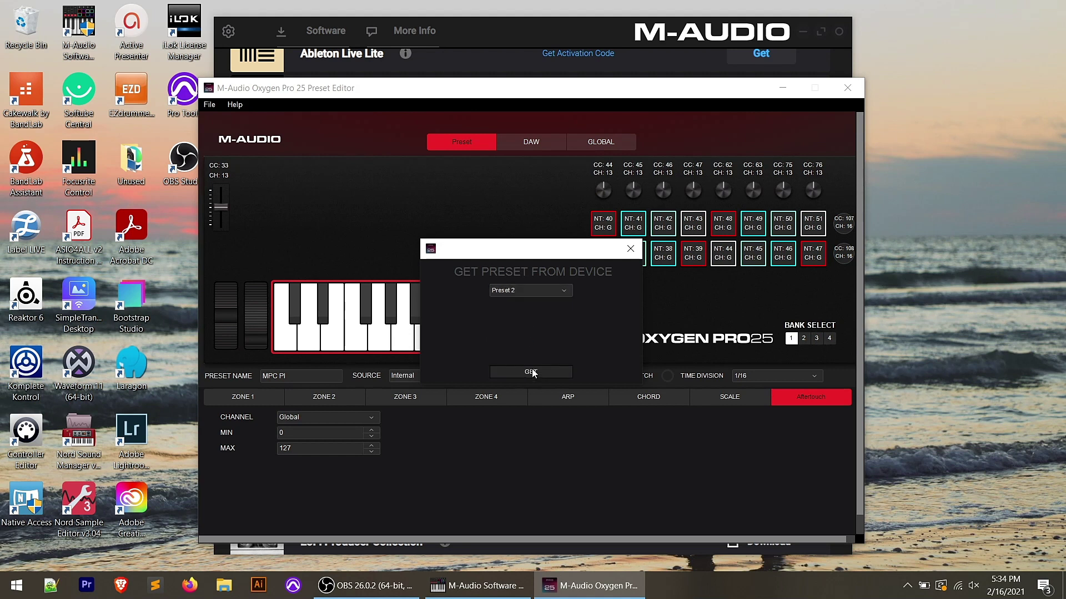
click(531, 373)
click(580, 338)
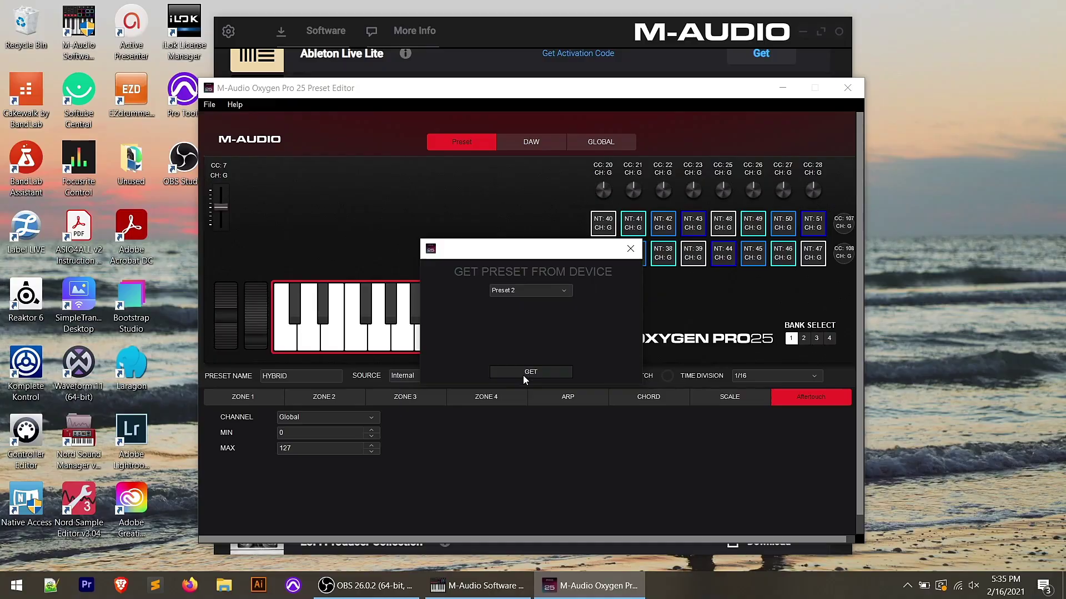
click(522, 374)
click(581, 336)
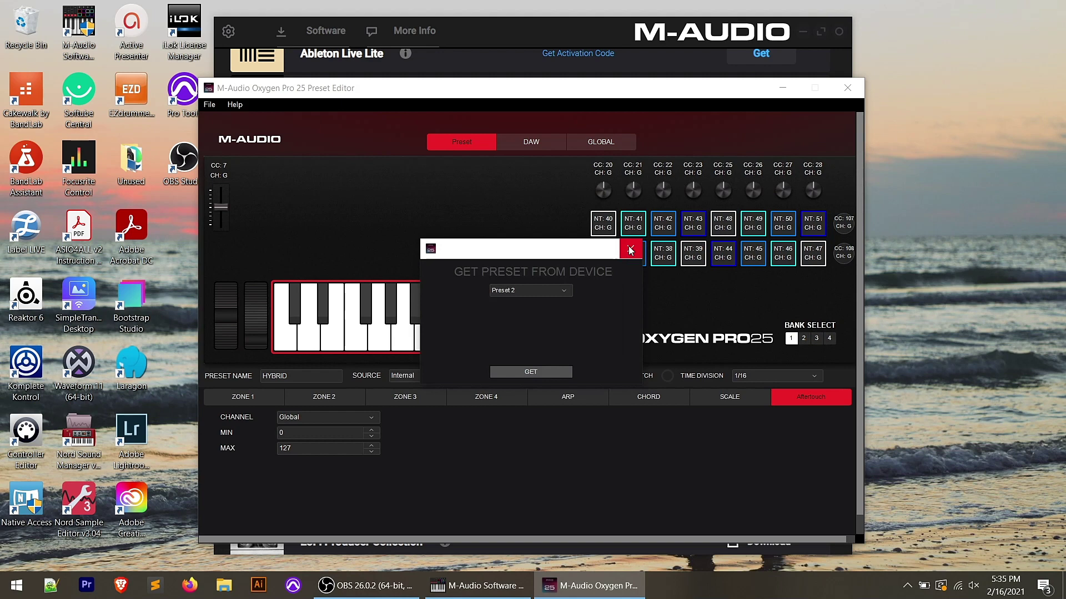
click(630, 250)
click(211, 105)
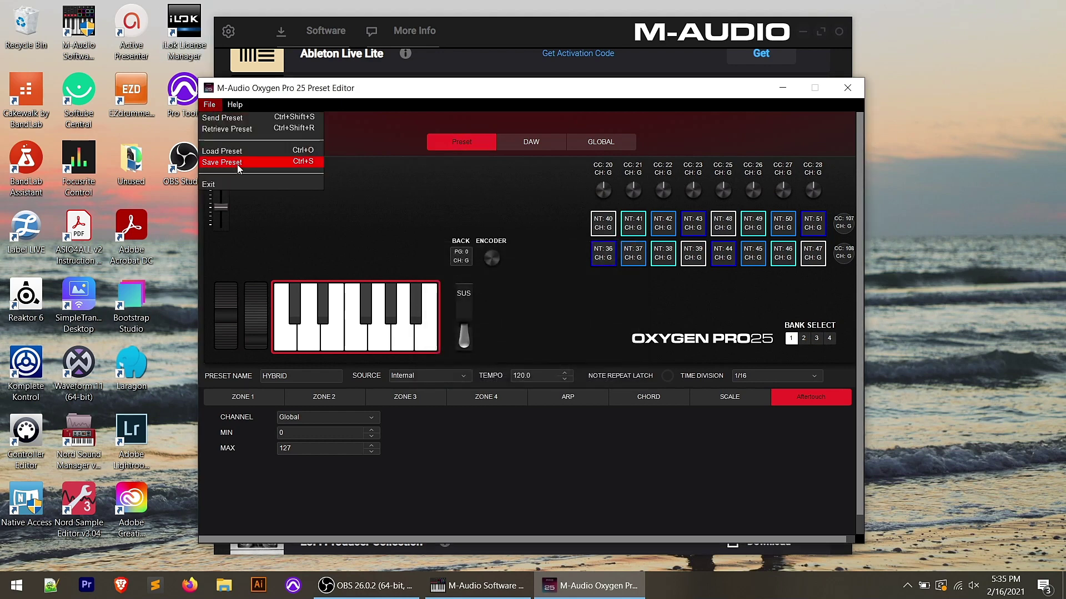
click(239, 162)
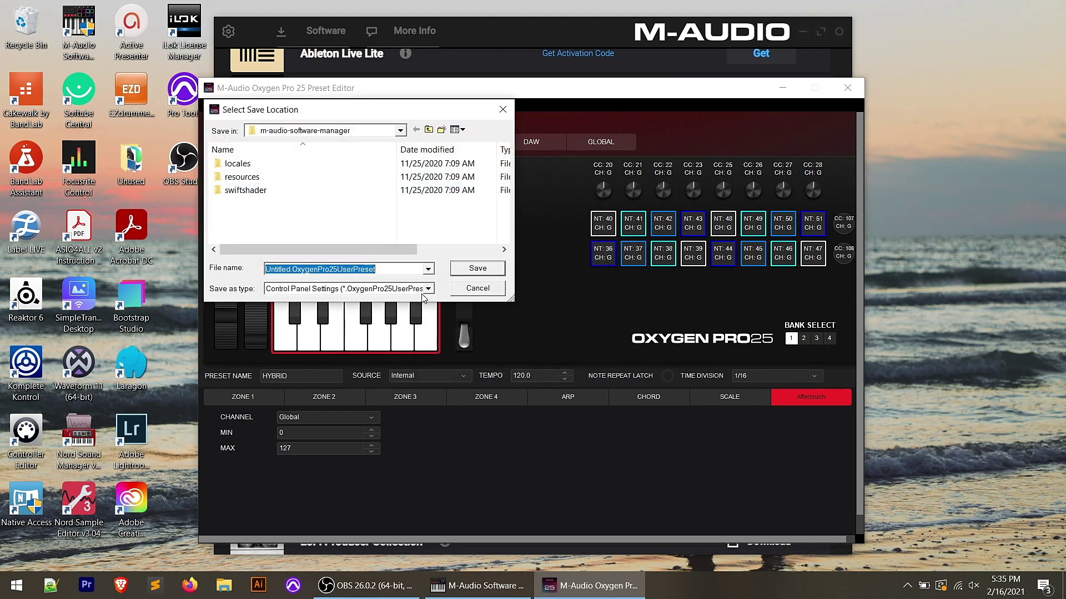
click(479, 289)
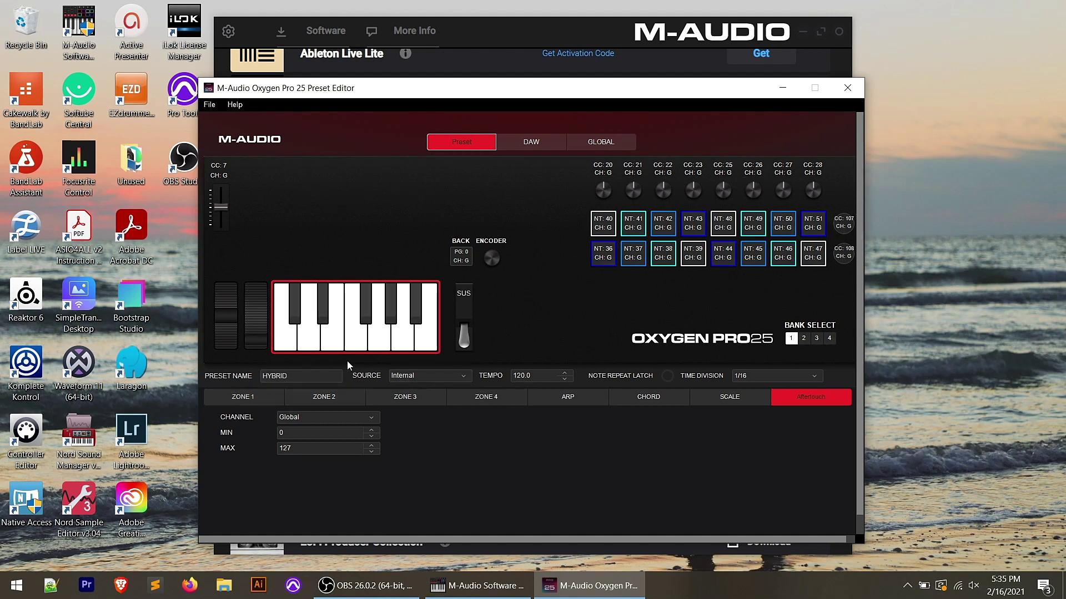
Retrieve Preset 4, VELVET, from the keyboard and show the note-36 pad's settings.
click(210, 104)
click(234, 129)
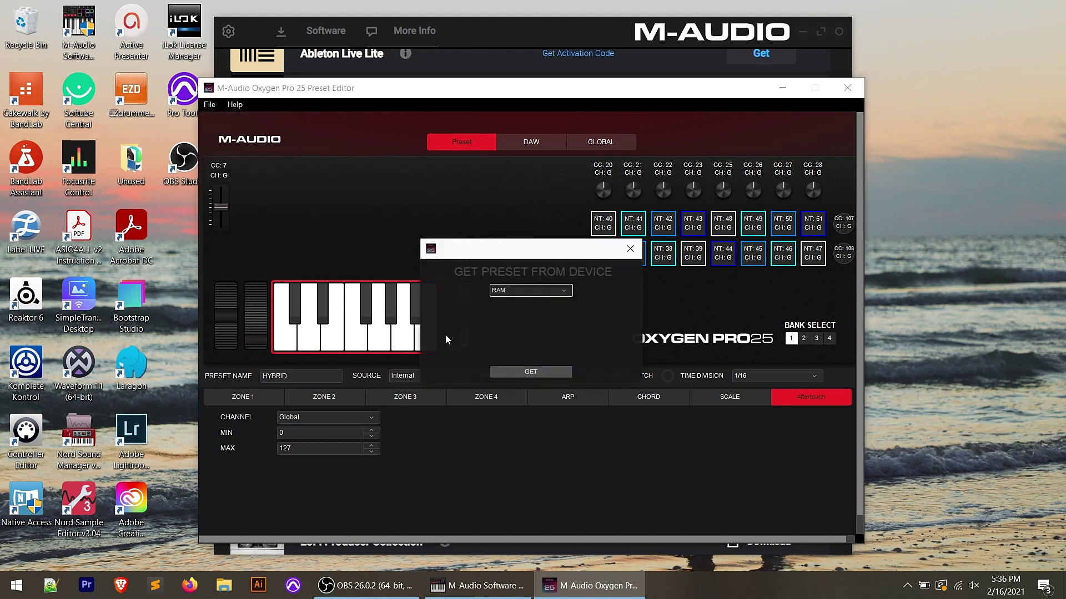
click(499, 288)
click(531, 347)
click(531, 372)
click(575, 337)
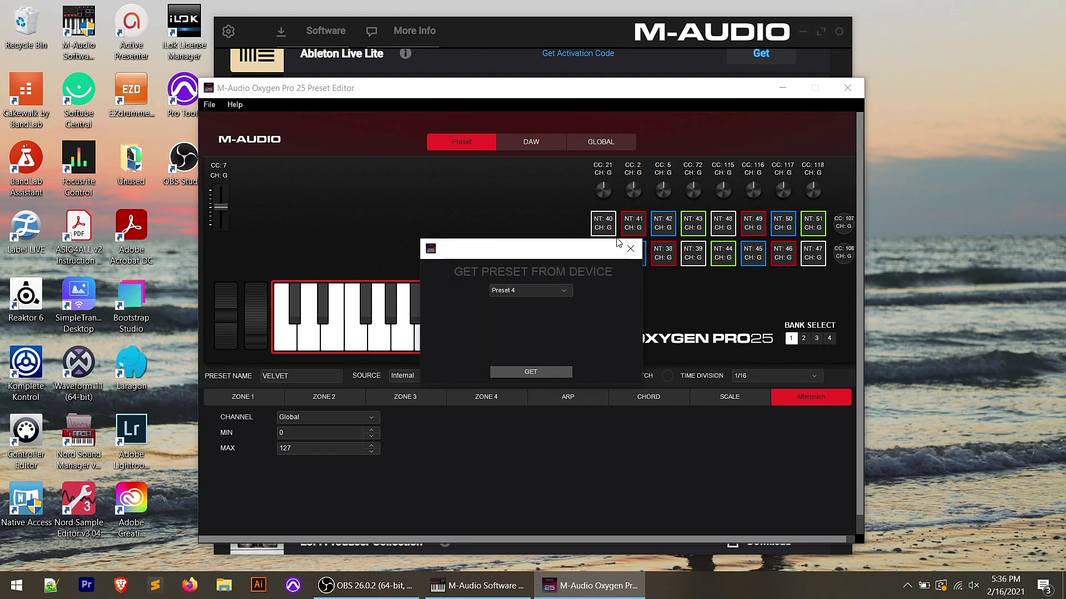
click(630, 251)
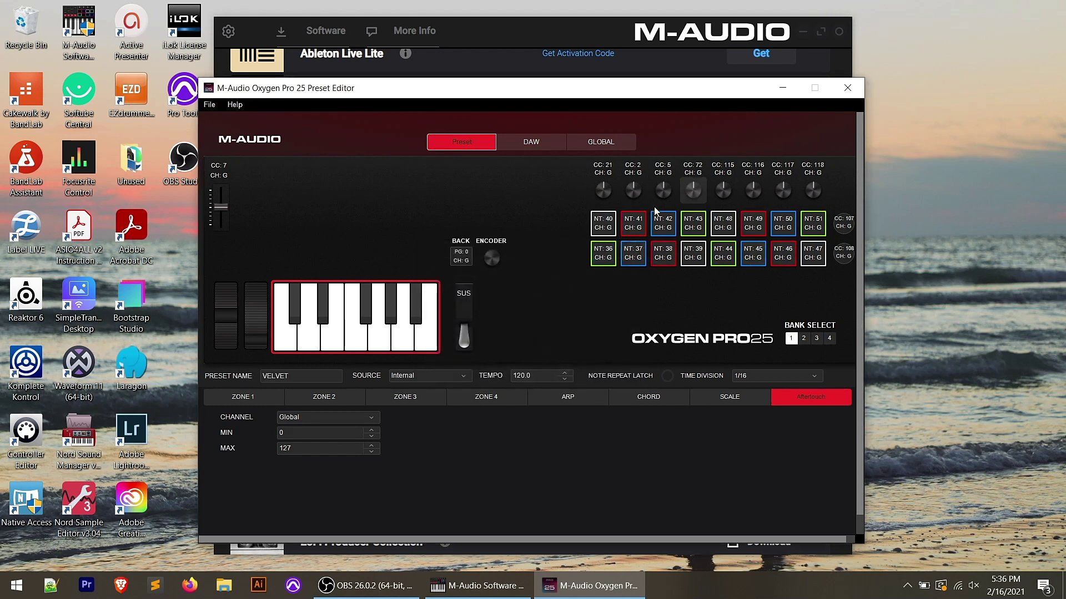
click(603, 260)
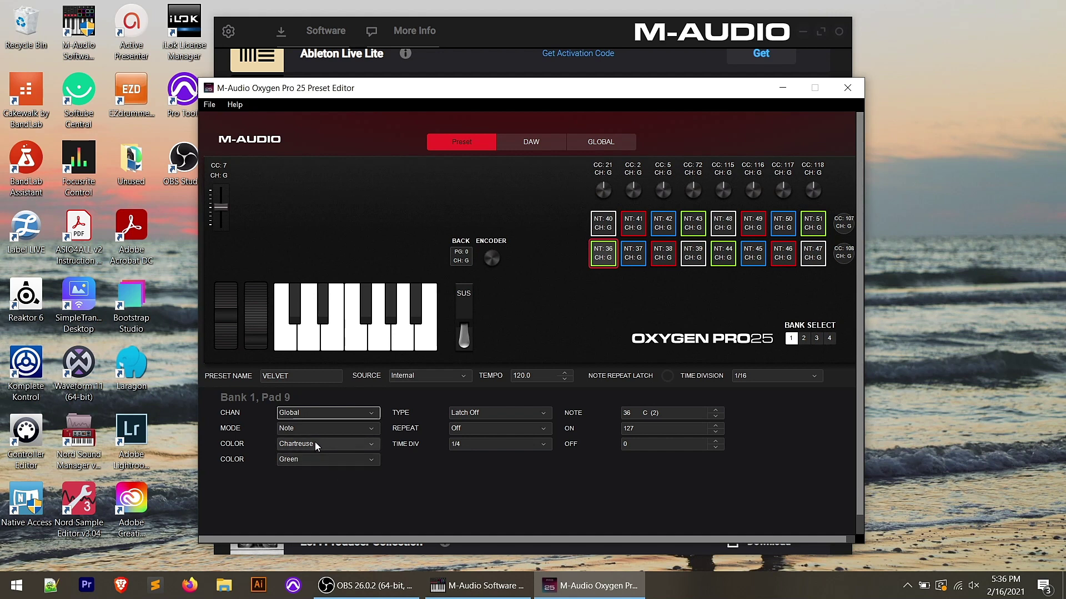
Colour pad 9 Cyan and Blue and set its mode to Program (Program 0, MSB 0, LSB 0).
click(316, 443)
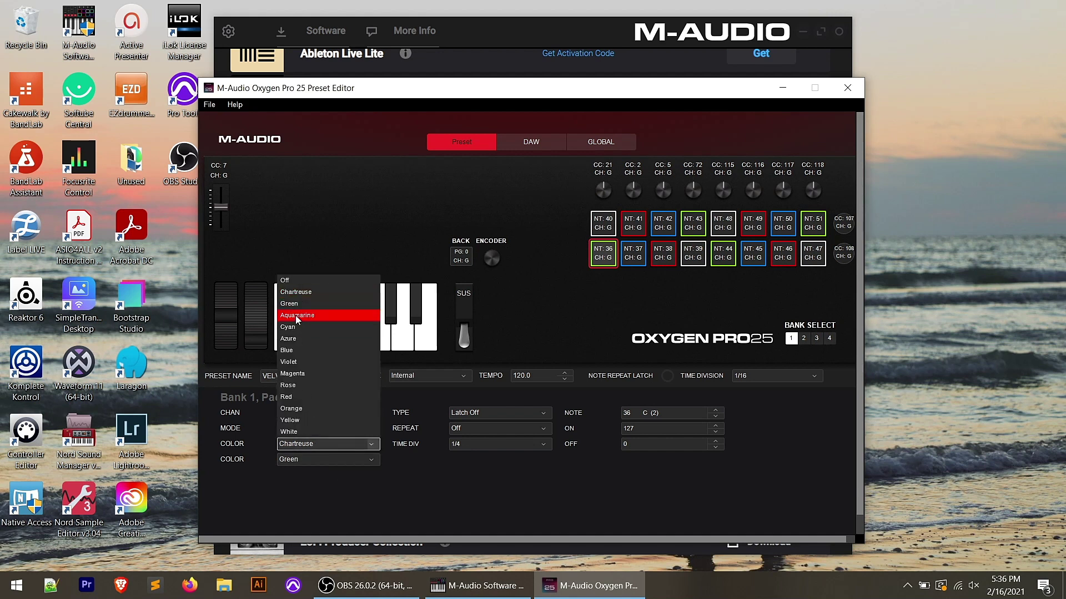
click(310, 326)
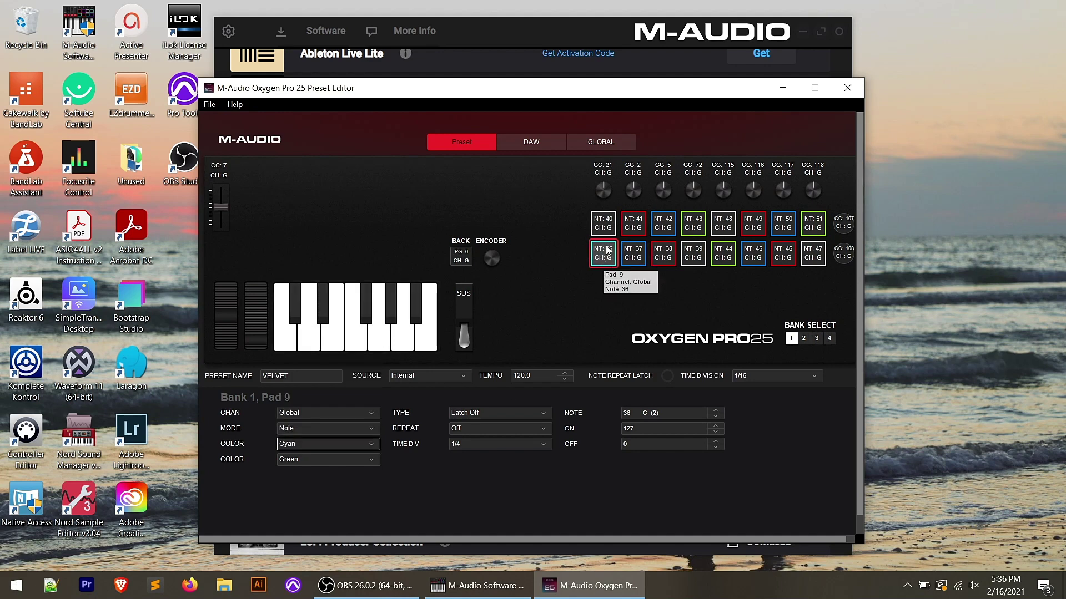
scroll(359, 457, down, 1)
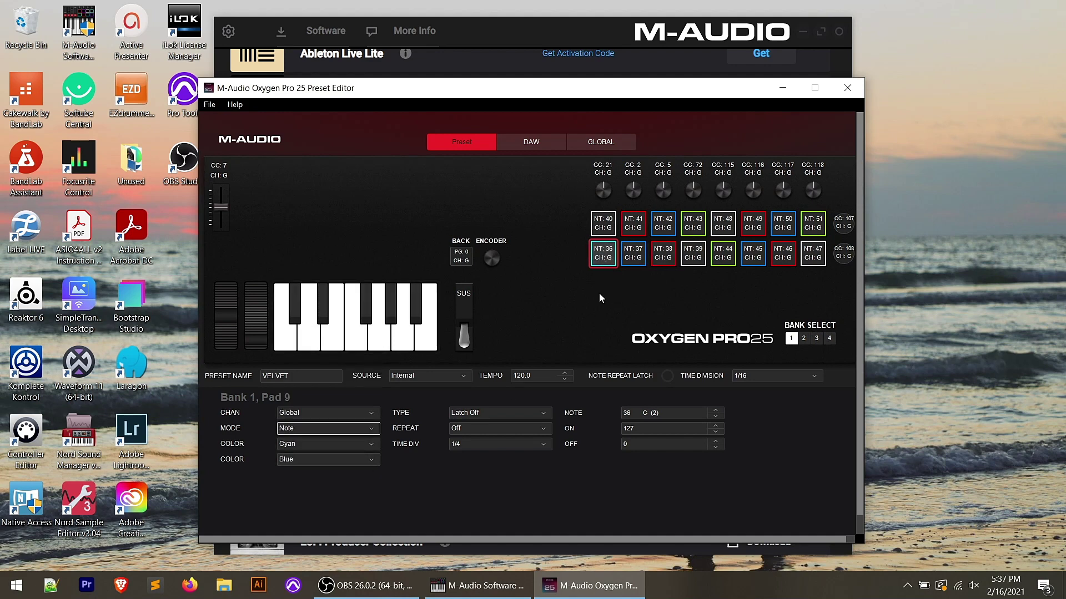
click(357, 430)
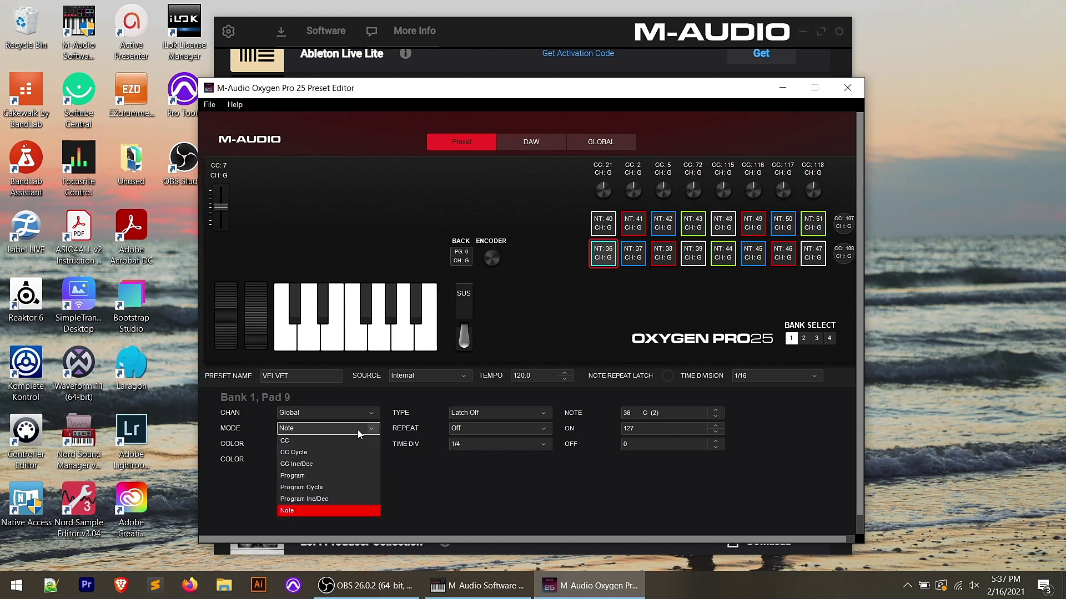
click(344, 467)
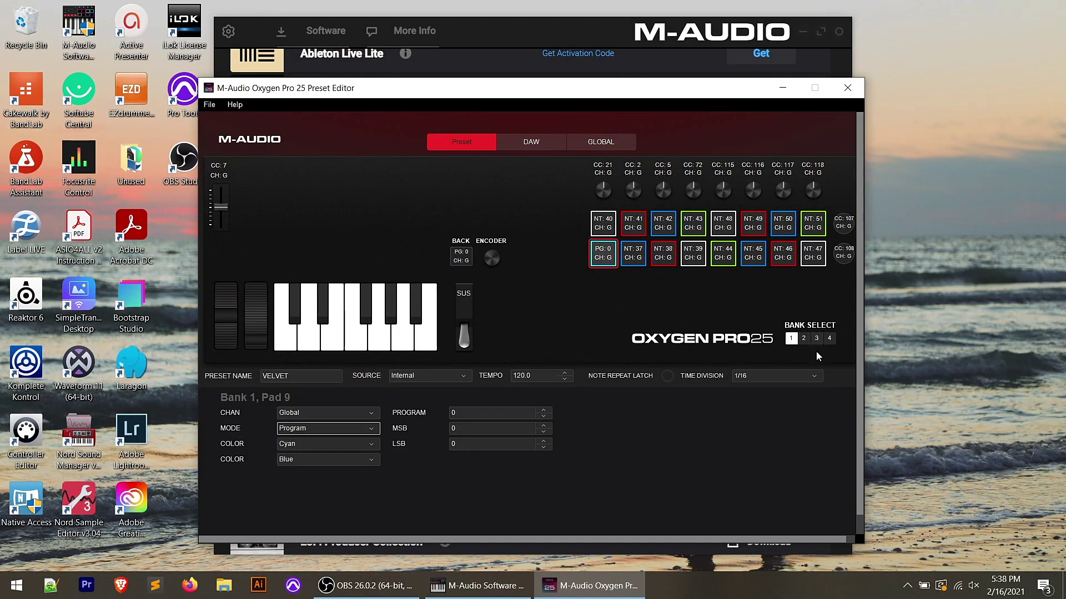
Browse knob banks 2 and 3, return to bank 1, then toggle LATCH on the CC 64 sustain pedal.
click(804, 338)
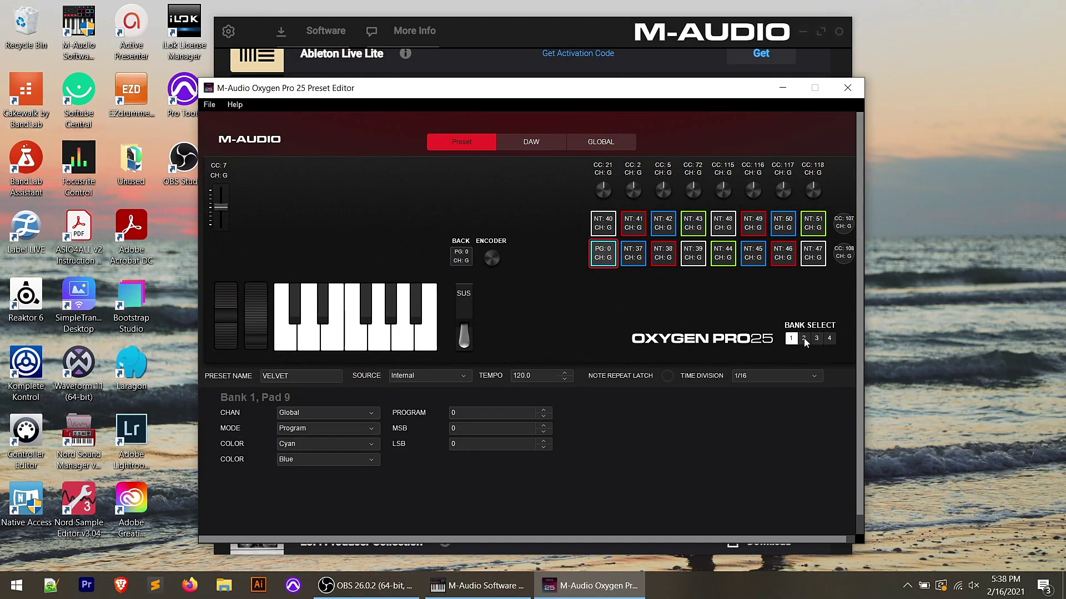
click(817, 340)
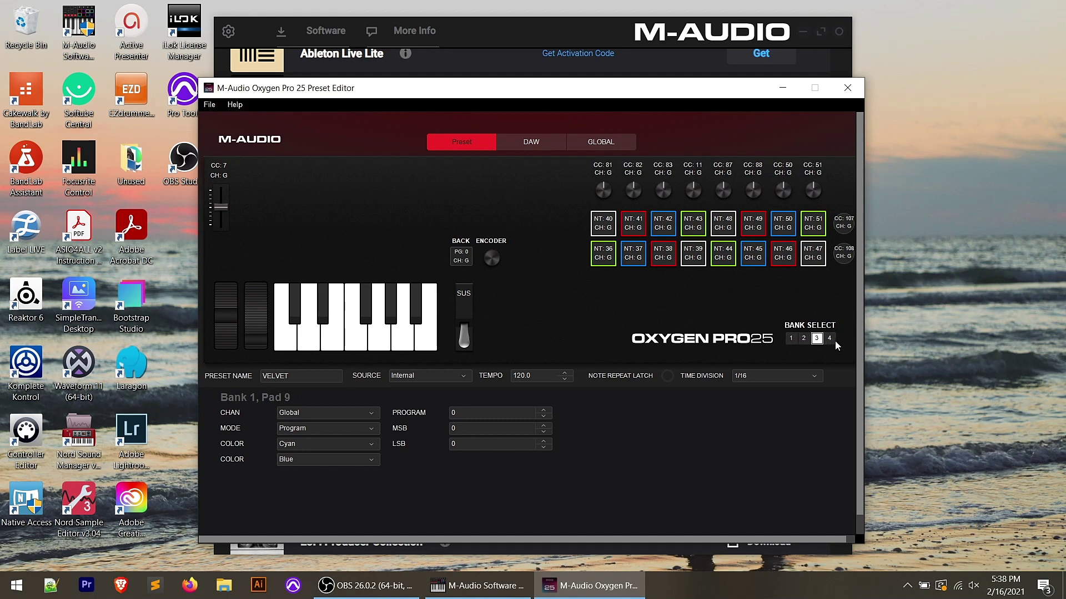
click(791, 338)
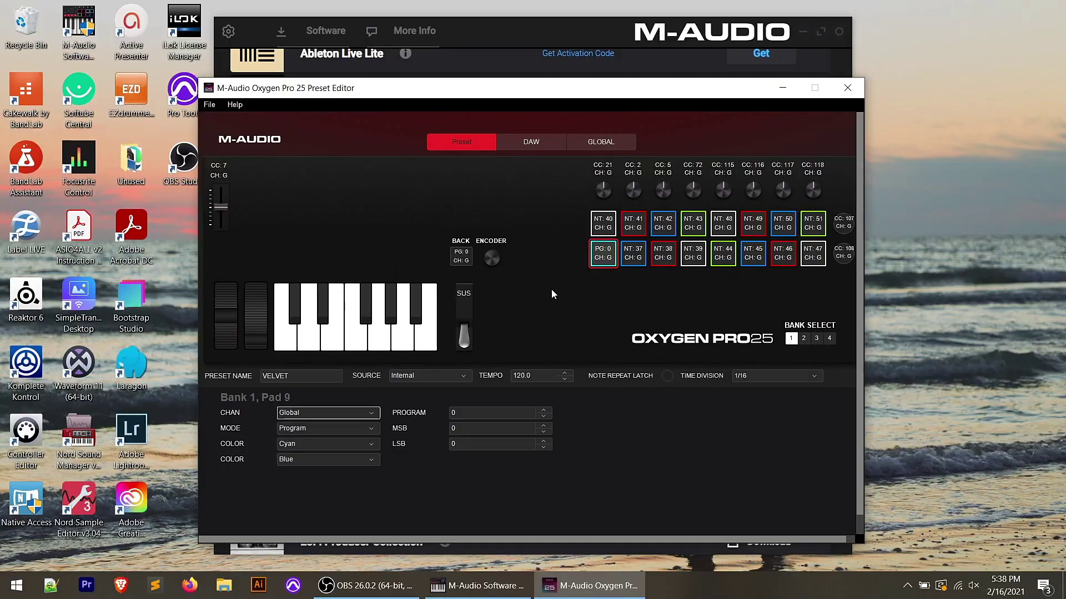
click(469, 308)
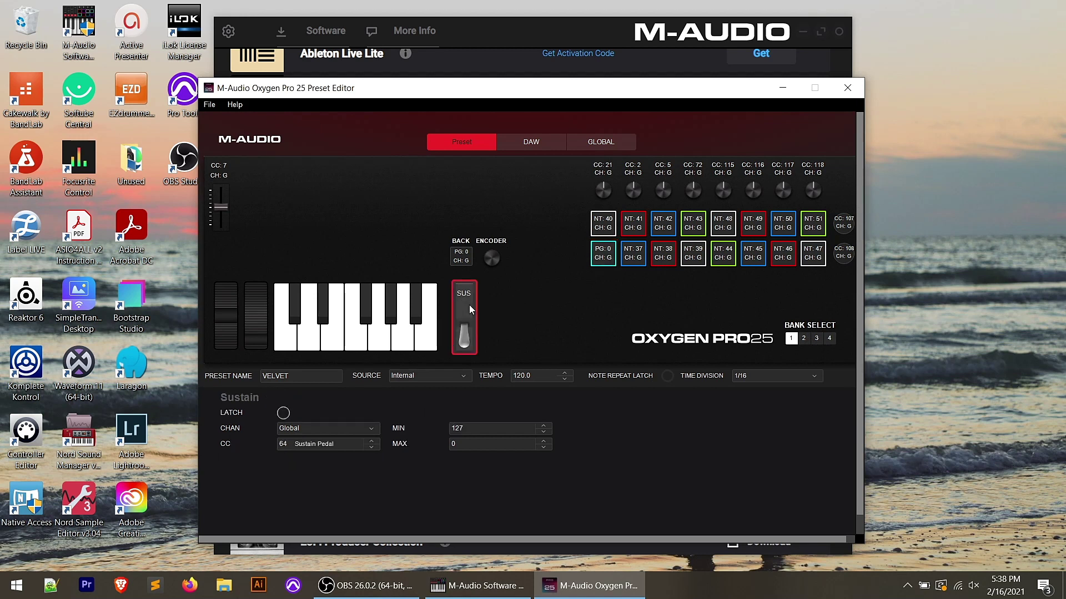
click(284, 413)
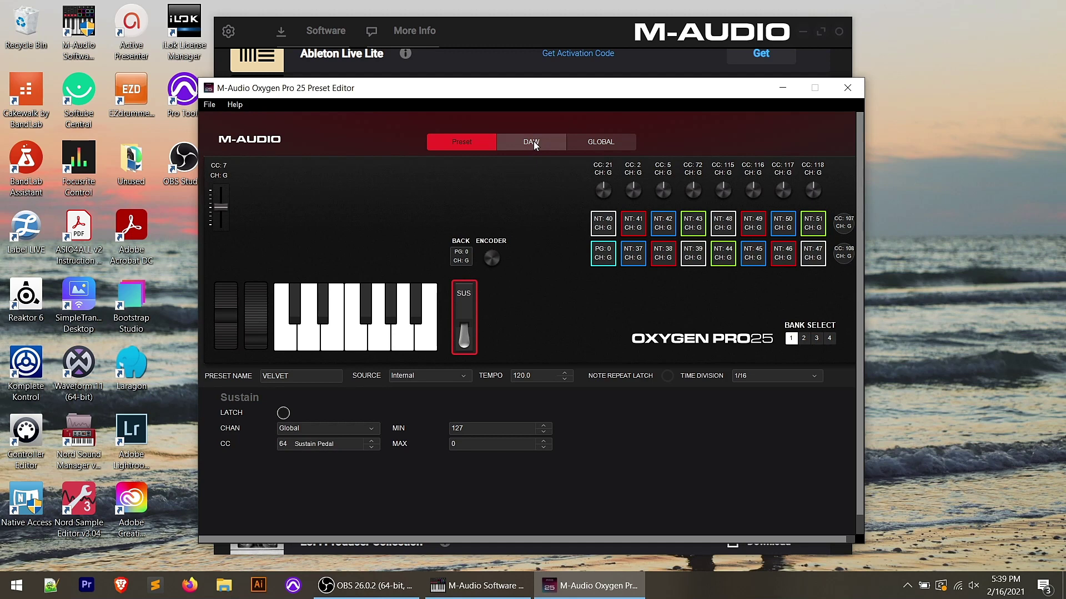
Switch to the DAW tab and retrieve the Garage preset from the keyboard.
click(534, 141)
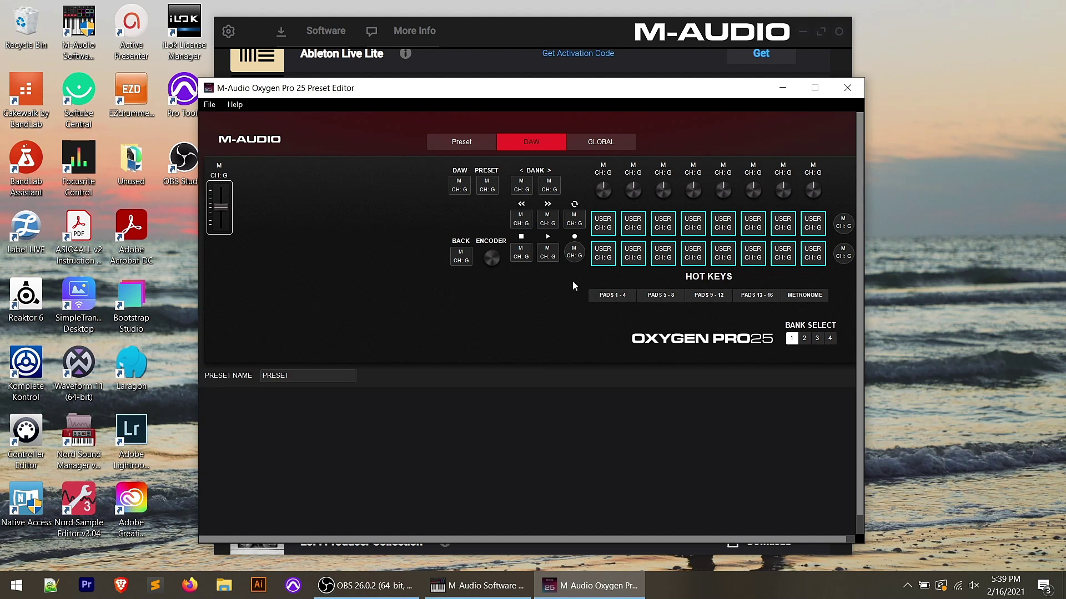
click(208, 106)
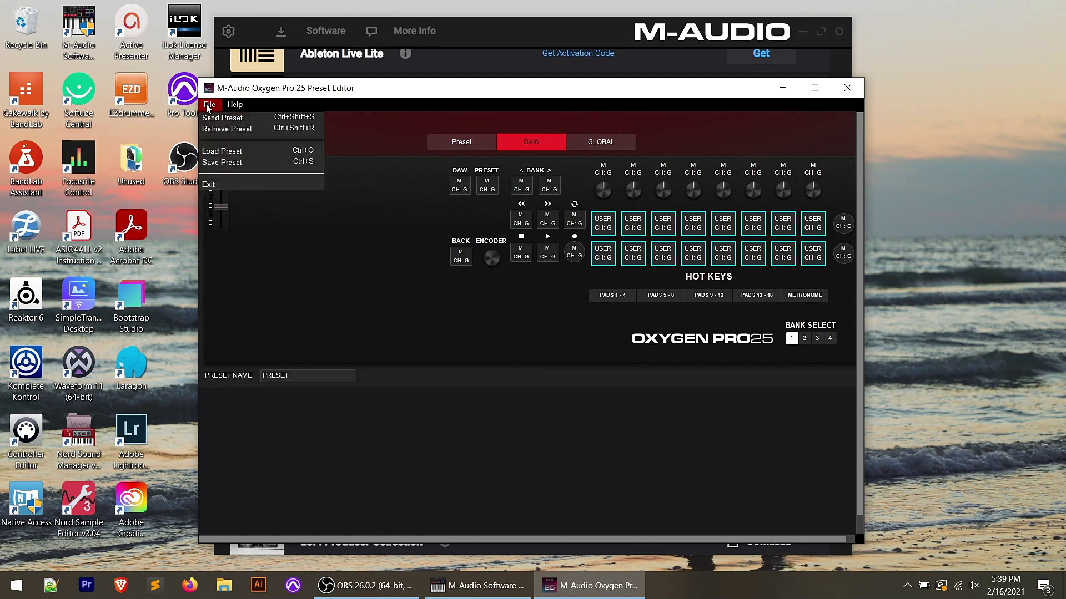
click(242, 135)
click(581, 336)
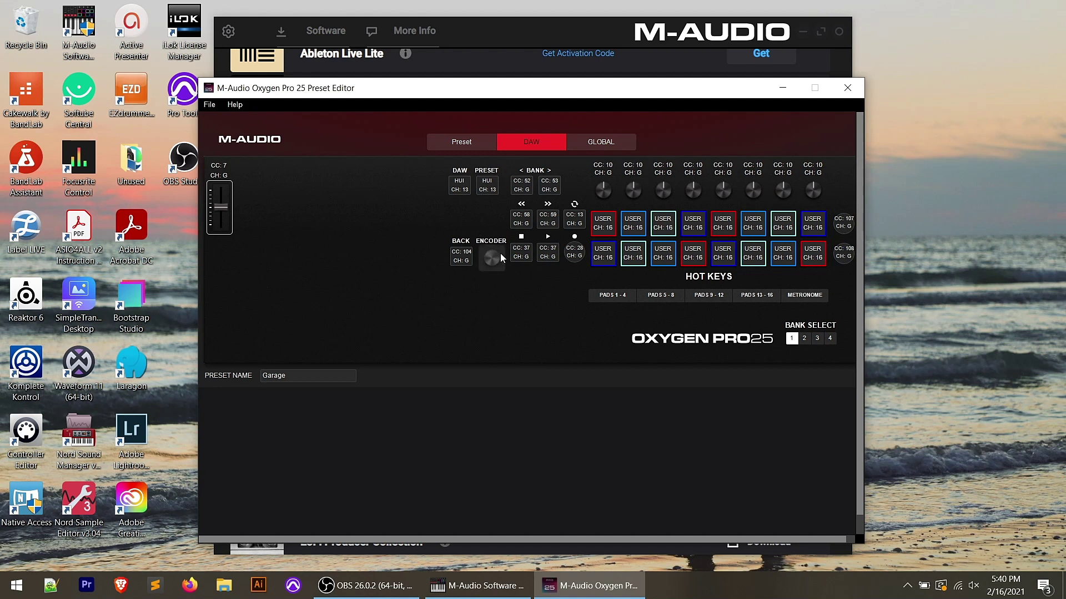
Keep the Stop button in CC mode (CC 37), then show Bank 1, Pad 9's DAW settings.
mouse_move(501, 253)
click(521, 253)
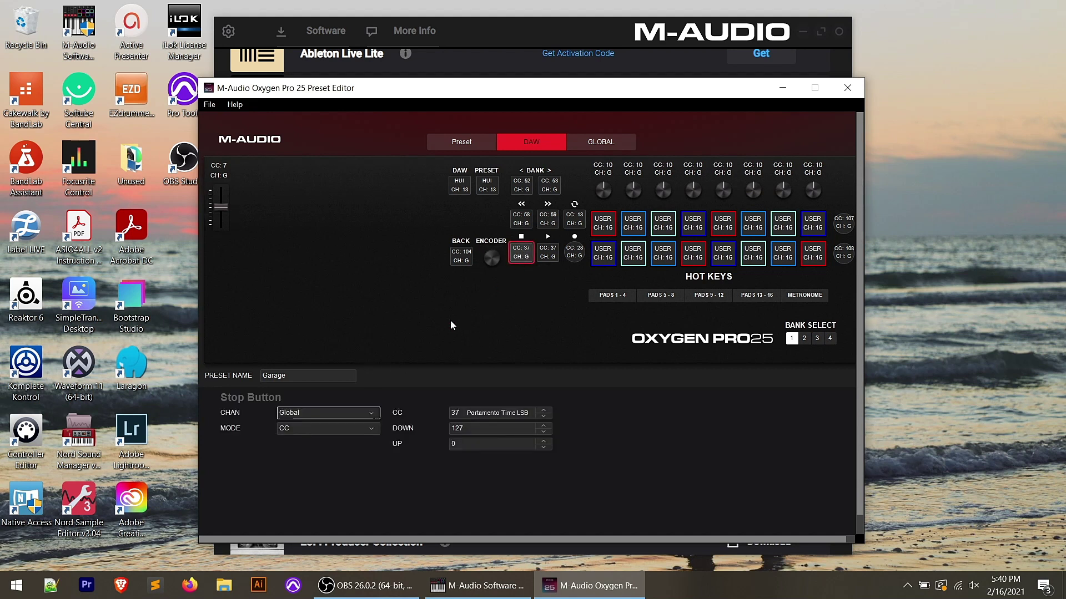
click(295, 427)
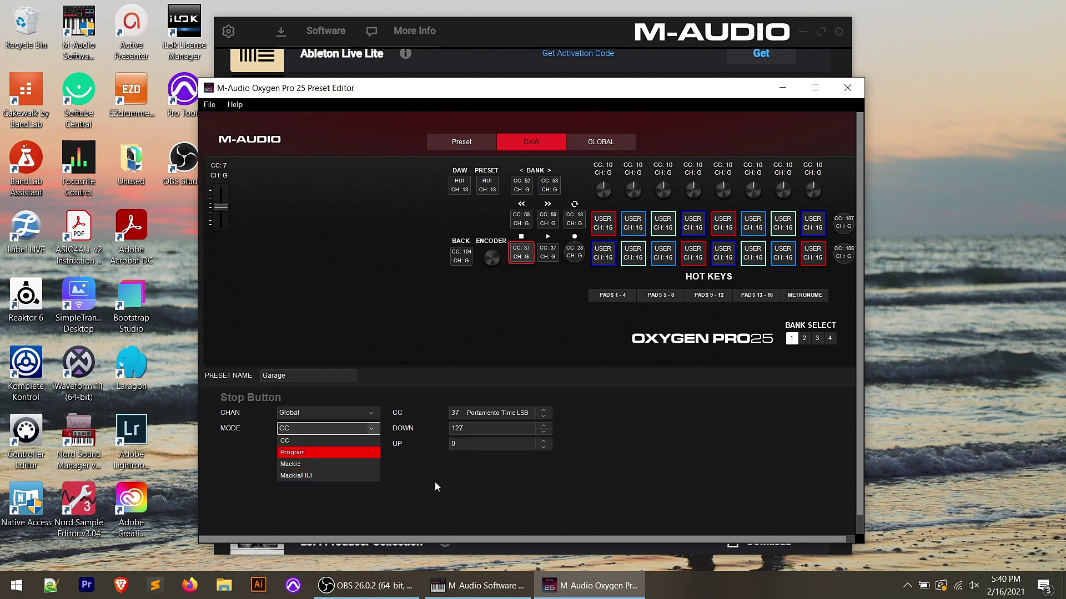
click(415, 481)
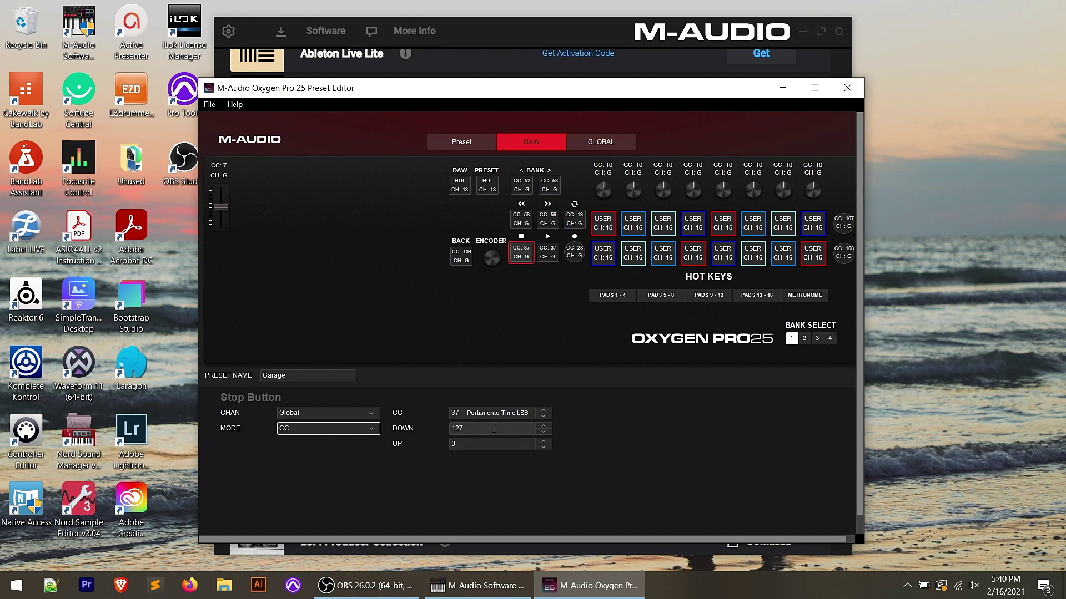
click(603, 253)
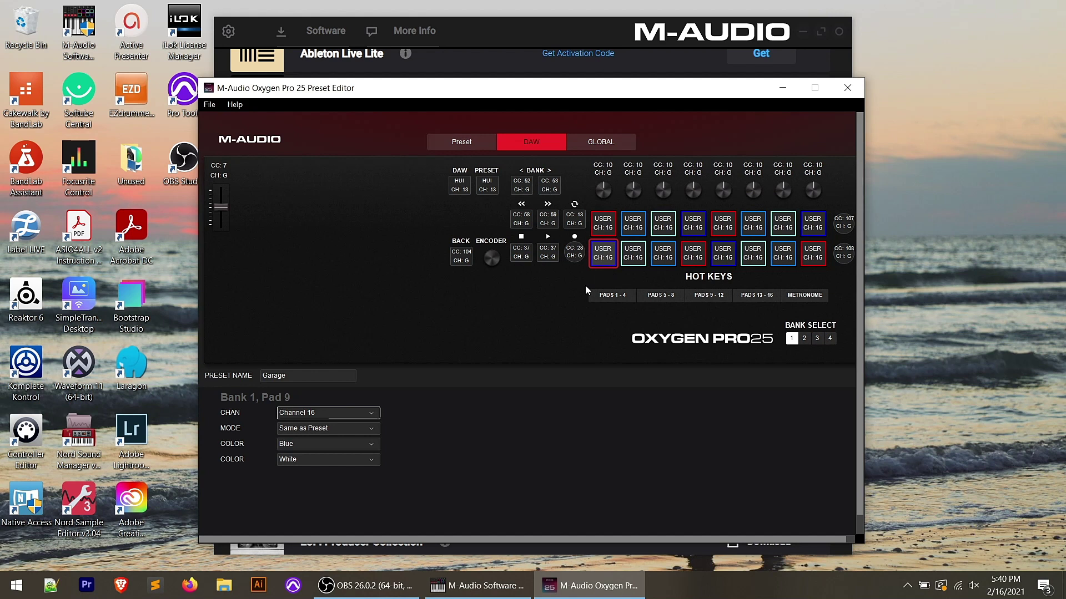
Leave pad 9's mode at Same as Preset and inspect the settings of pads 2, 10 and 1.
click(318, 429)
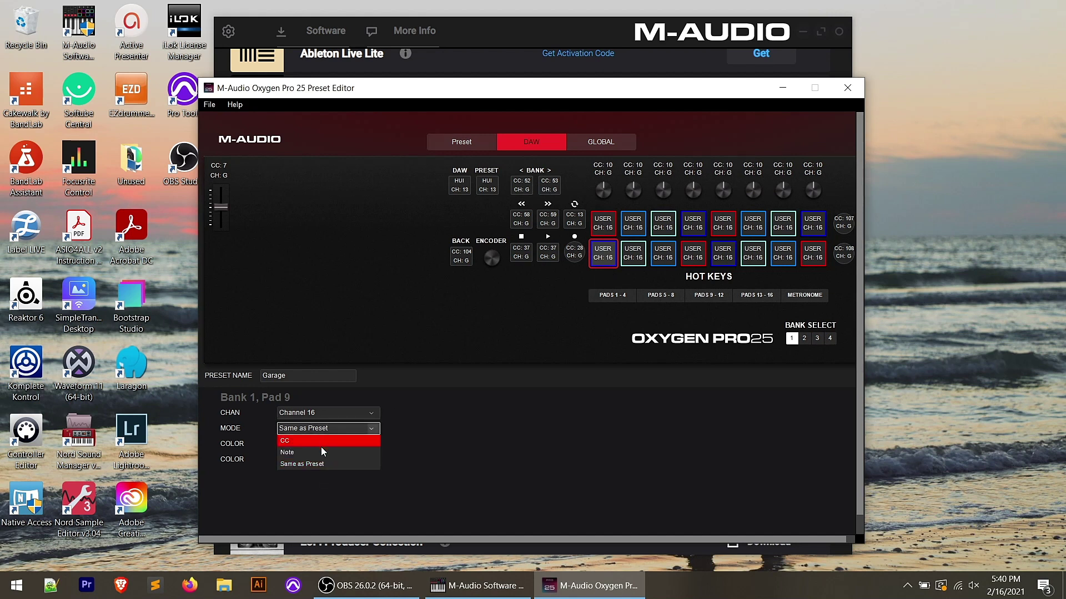
click(499, 324)
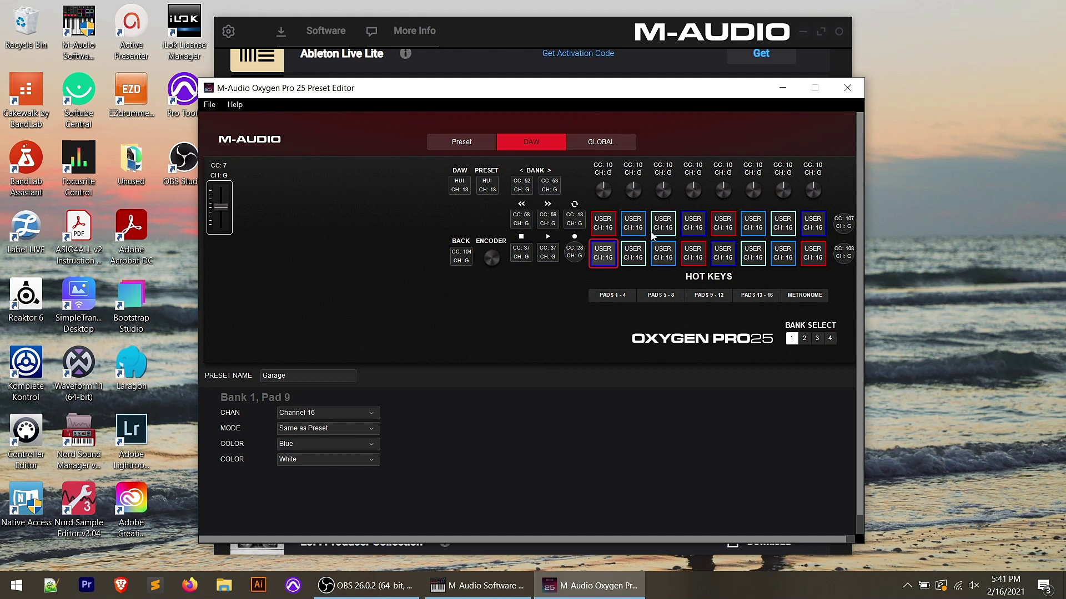
click(636, 226)
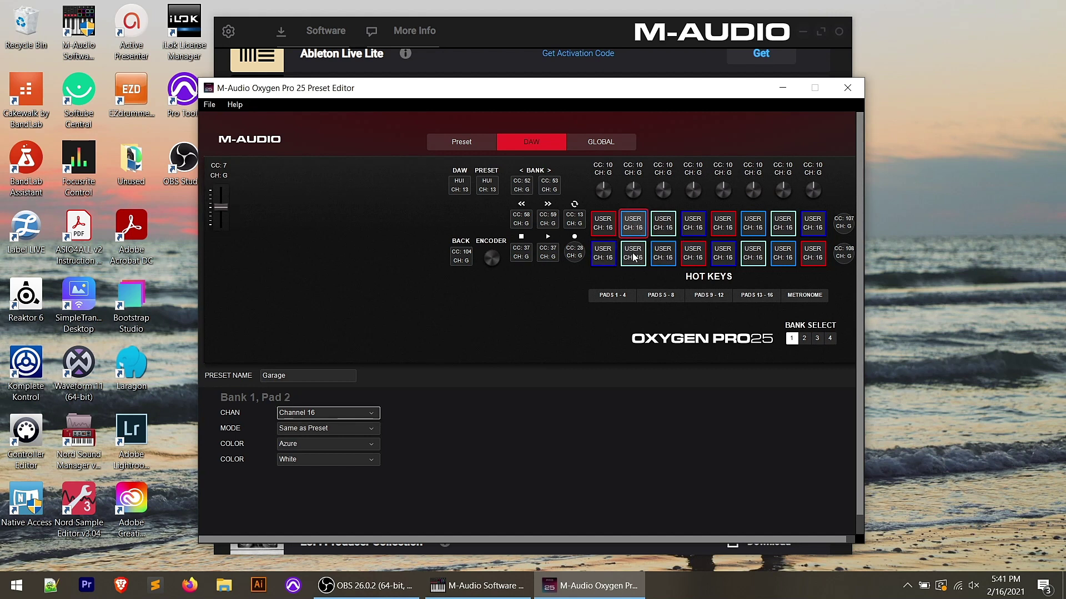
click(632, 254)
click(601, 225)
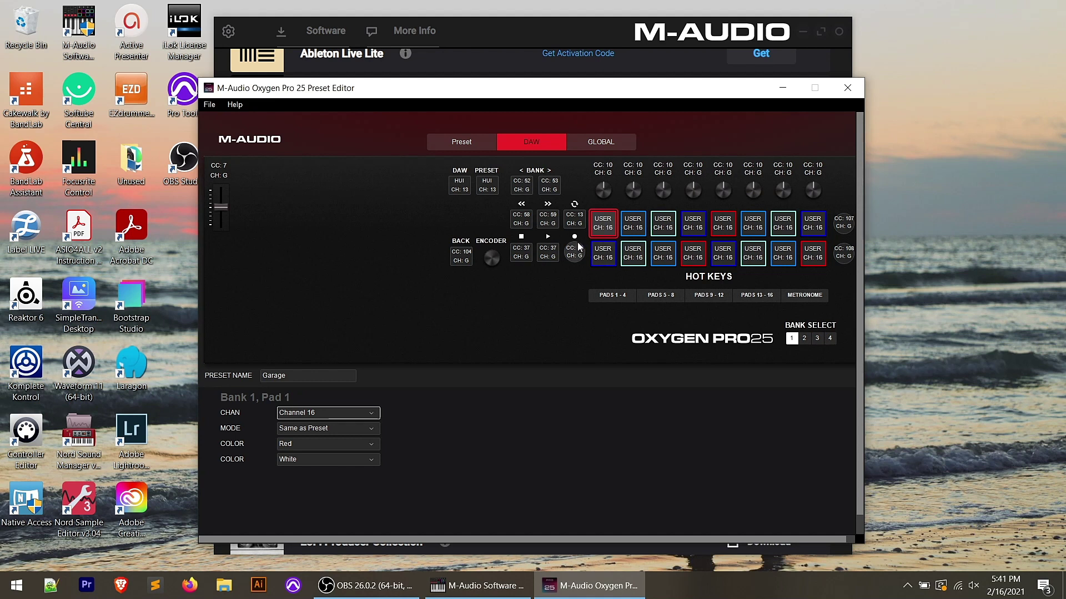
Review the CC 107 side button's CC and on/off values, then display the Global settings page.
click(843, 223)
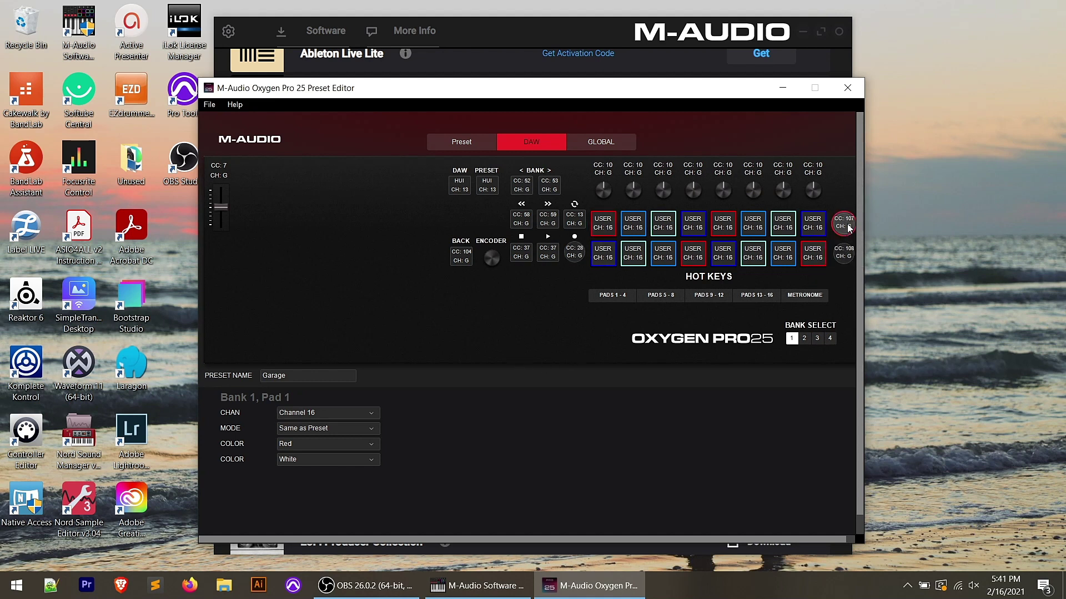
click(844, 255)
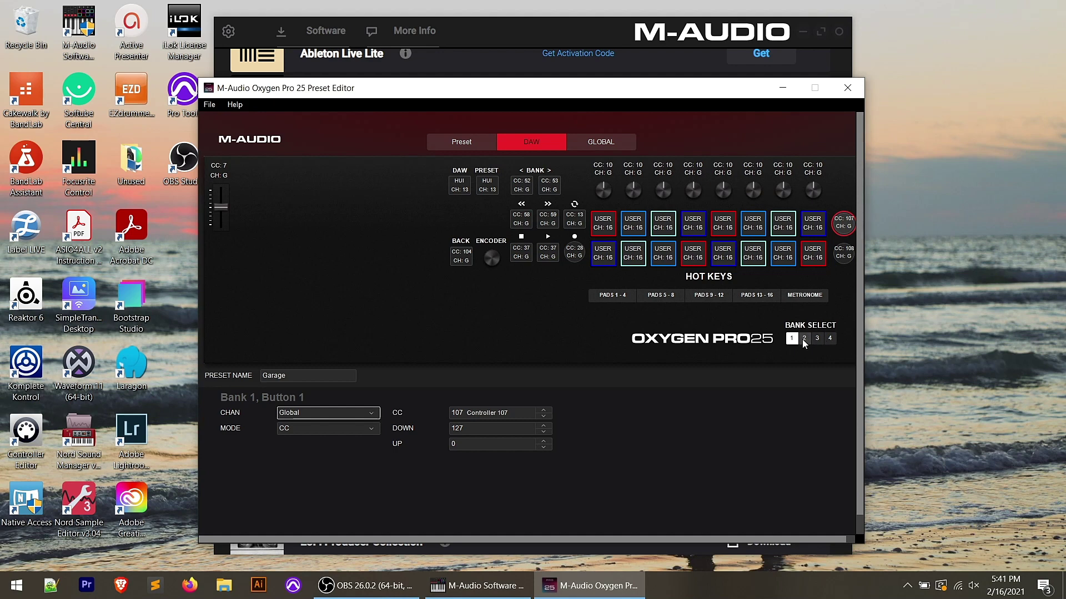
click(606, 142)
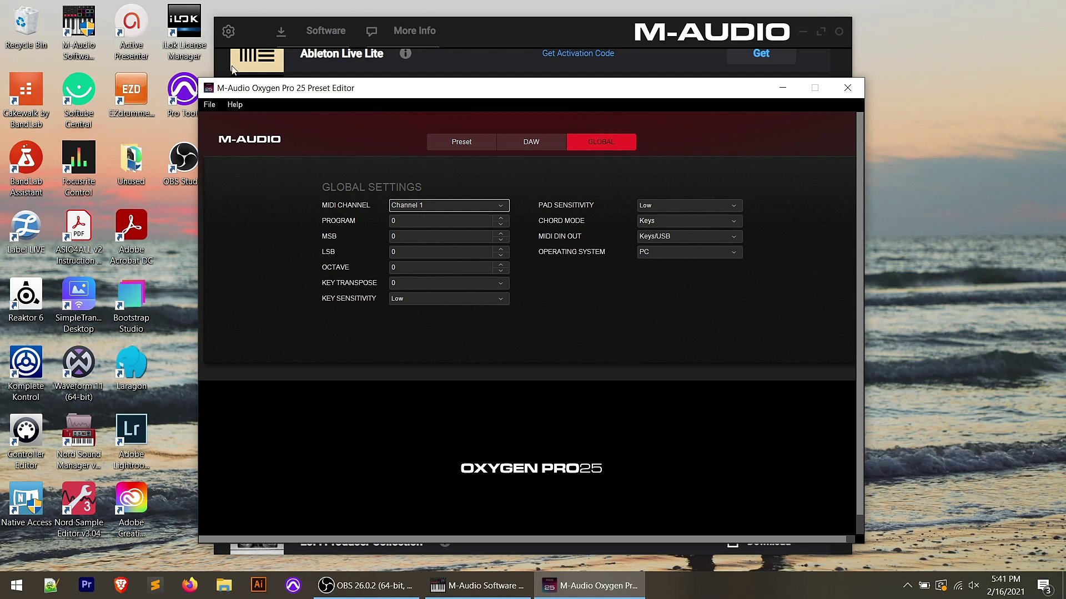
Retrieve the keyboard's current preset into the editor and confirm.
click(209, 105)
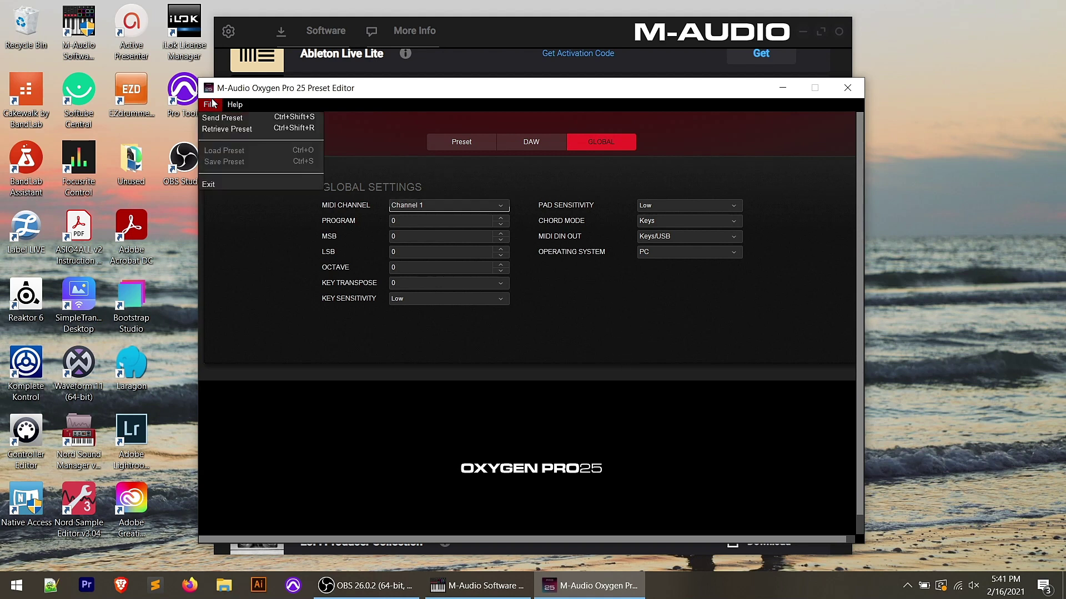
click(218, 131)
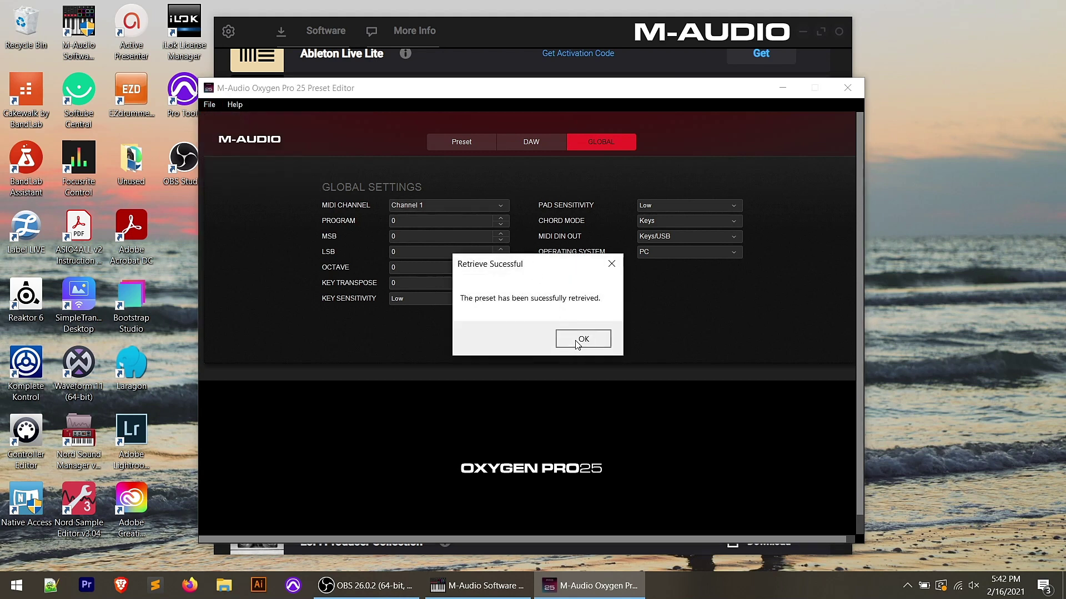
click(577, 343)
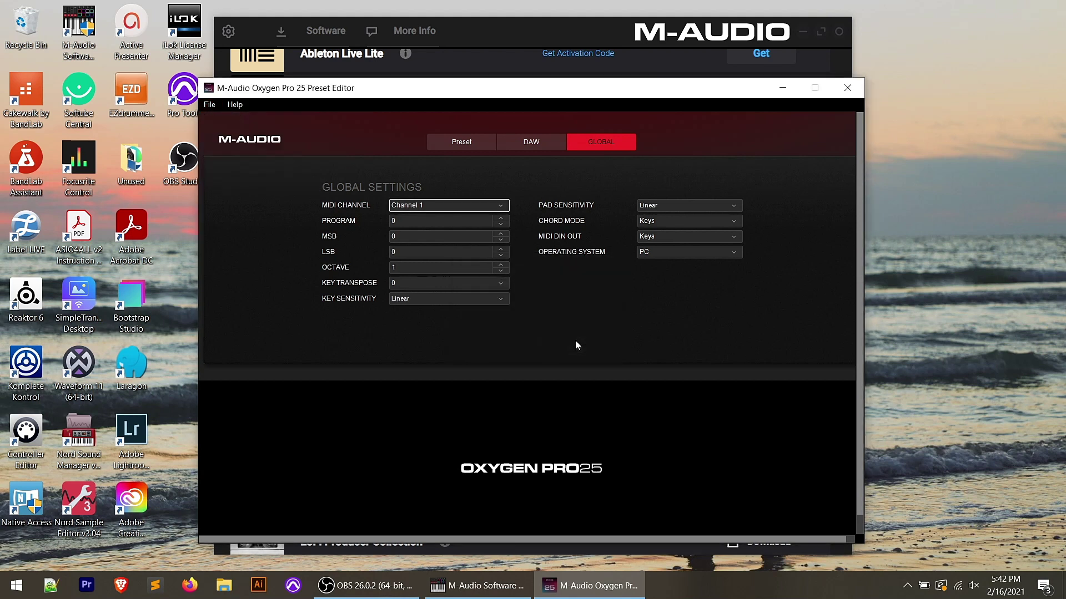
Send the preset back to the Oxygen Pro 25 and confirm.
click(211, 106)
click(219, 117)
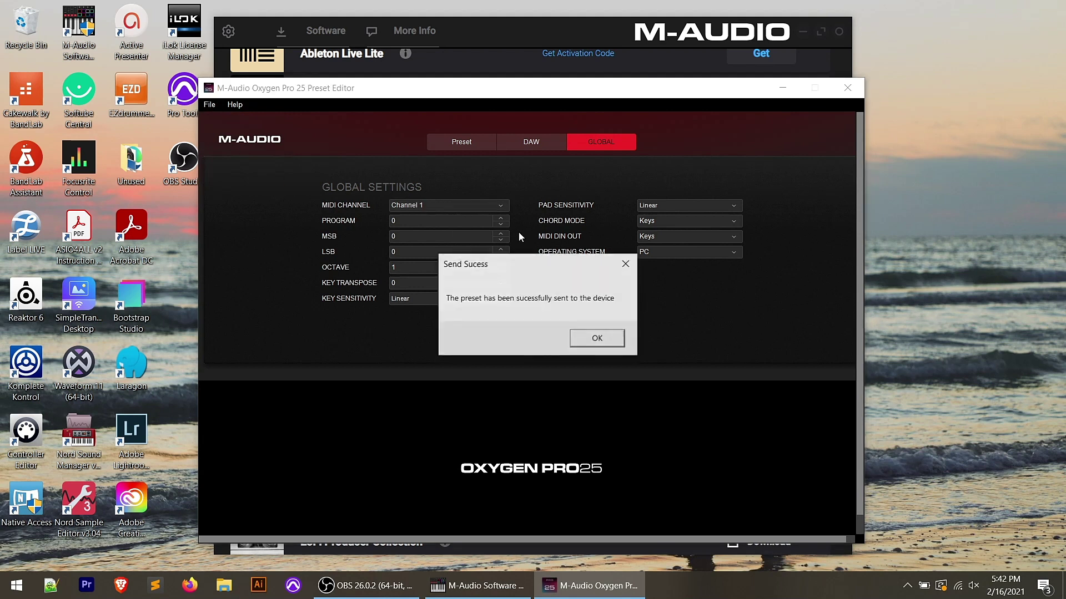
click(603, 339)
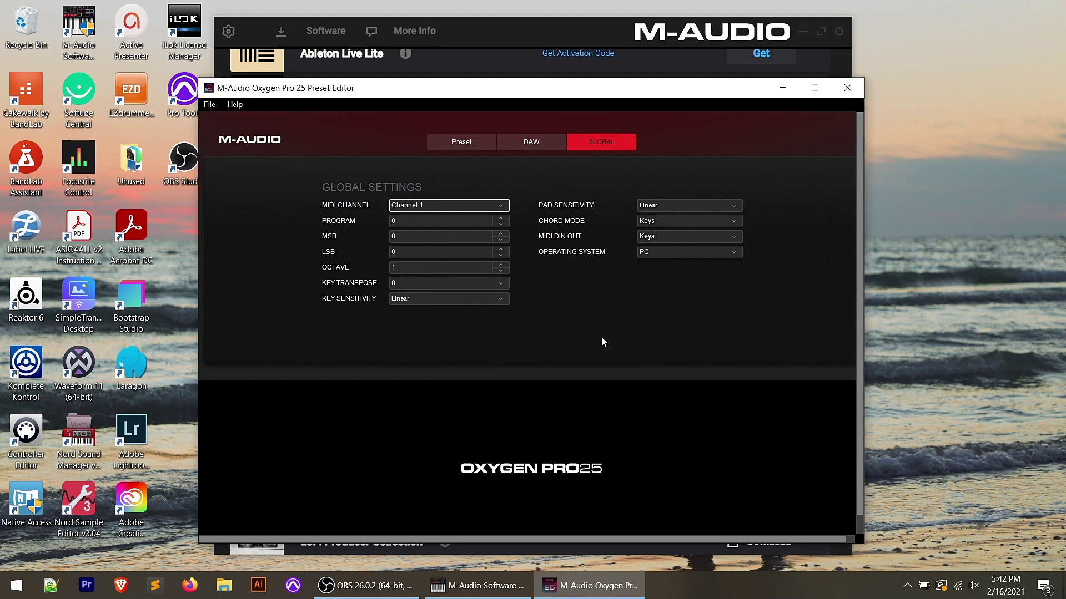